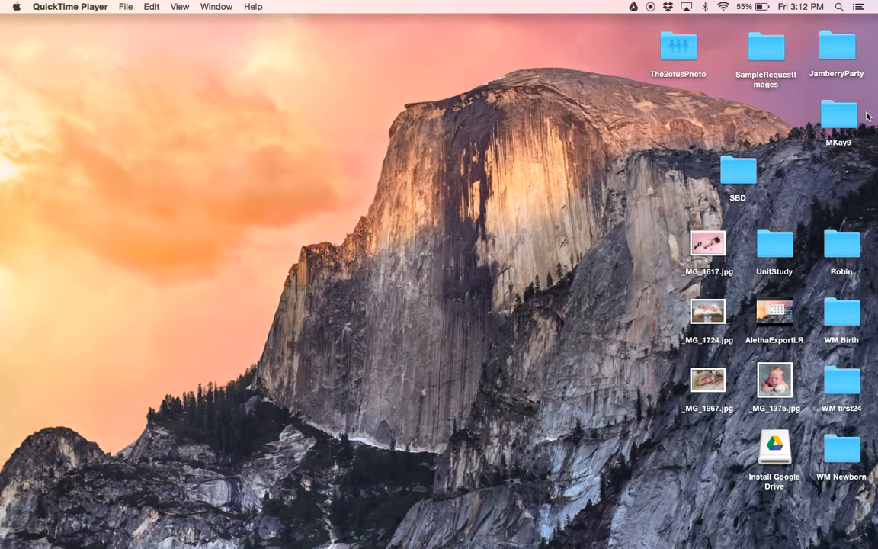
Move the SampleRequestImages folder to an empty area of the desktop and preview its Spring Summer 15 image
drag(766, 47, 215, 92)
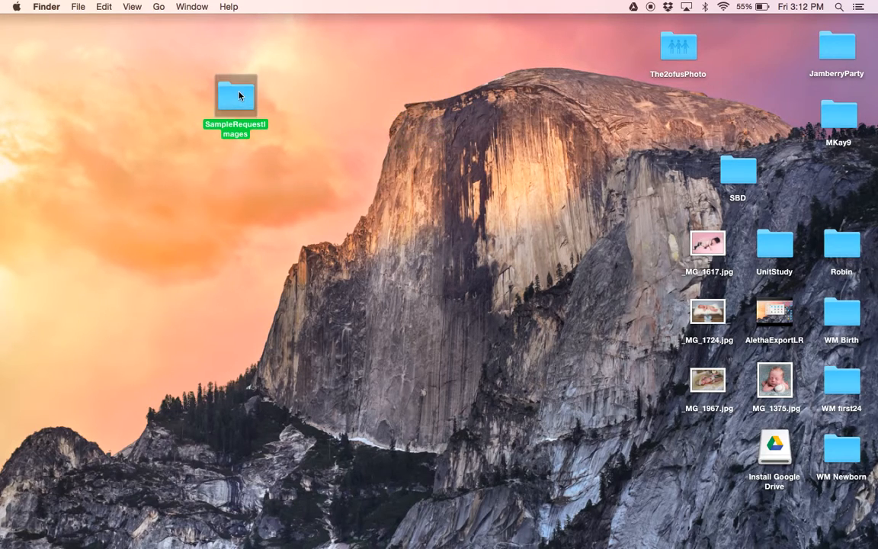
double_click(239, 93)
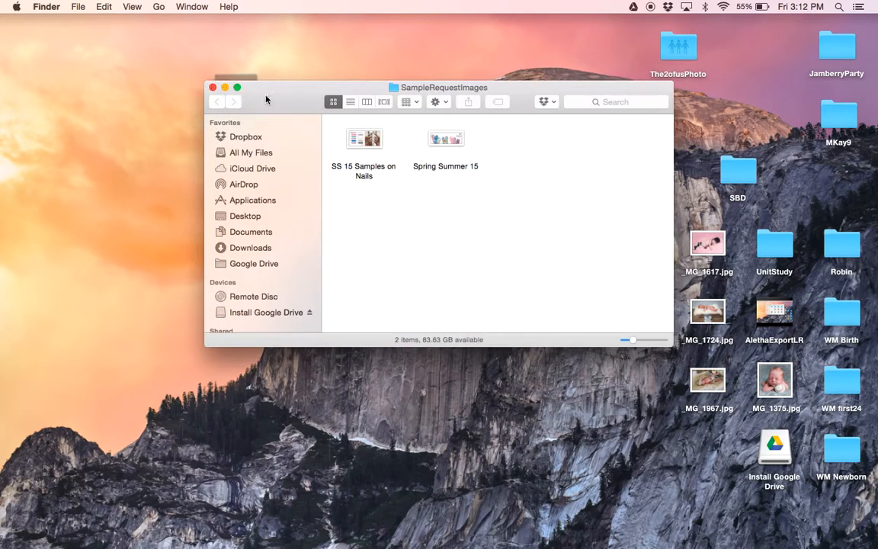
double_click(446, 136)
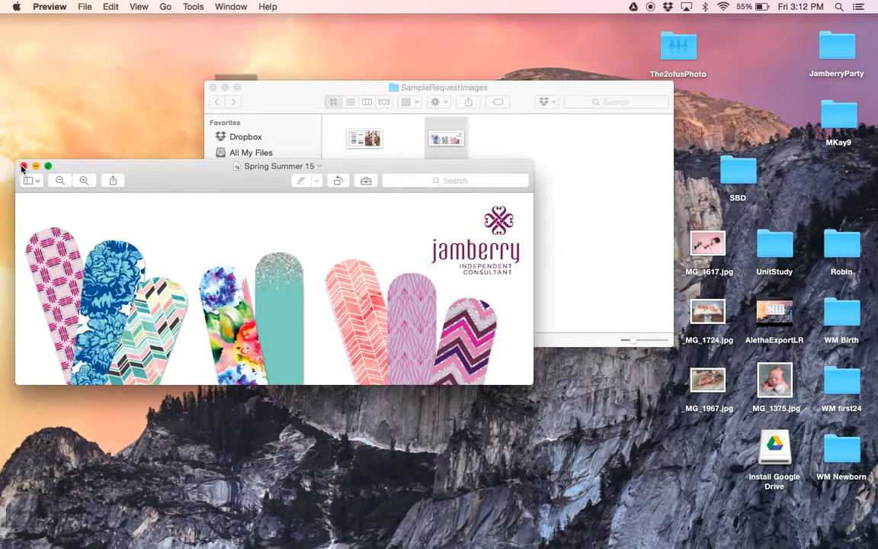
click(23, 166)
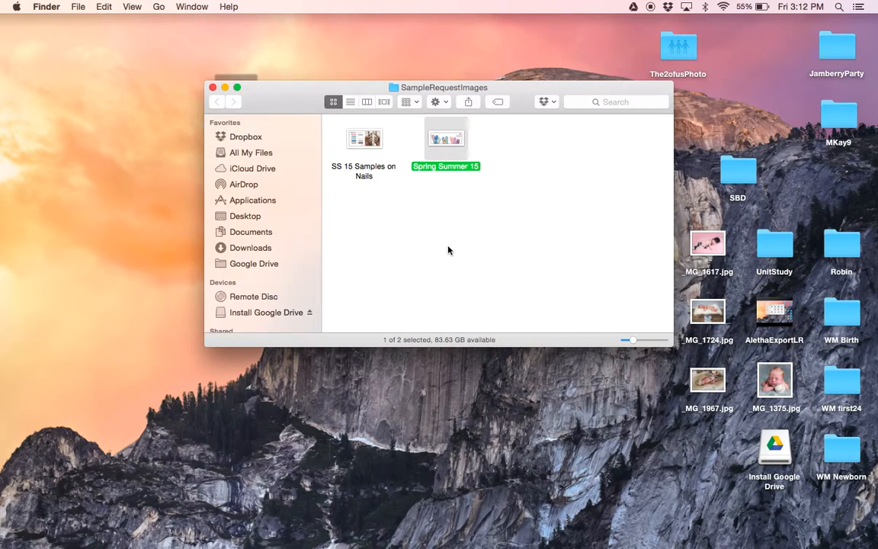
Preview the SS 15 Samples on Nails image and close the SampleRequestImages folder
click(448, 250)
double_click(358, 135)
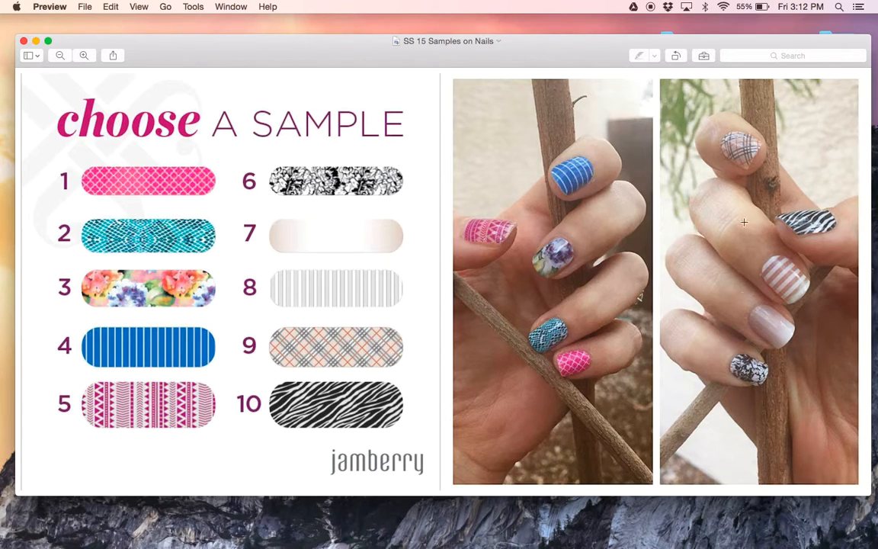
click(24, 41)
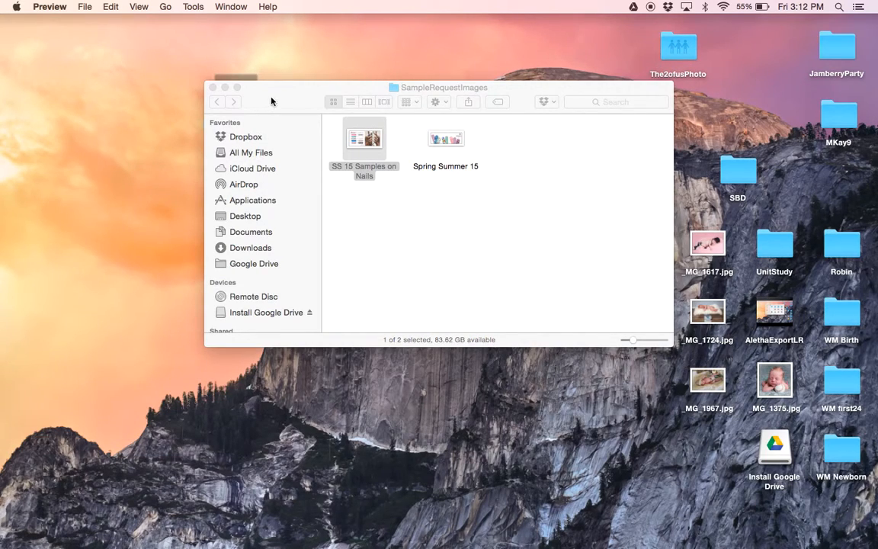
click(213, 87)
Switch to the Gmail inbox in Safari and open Google Drive from it
key(ctrl+Right)
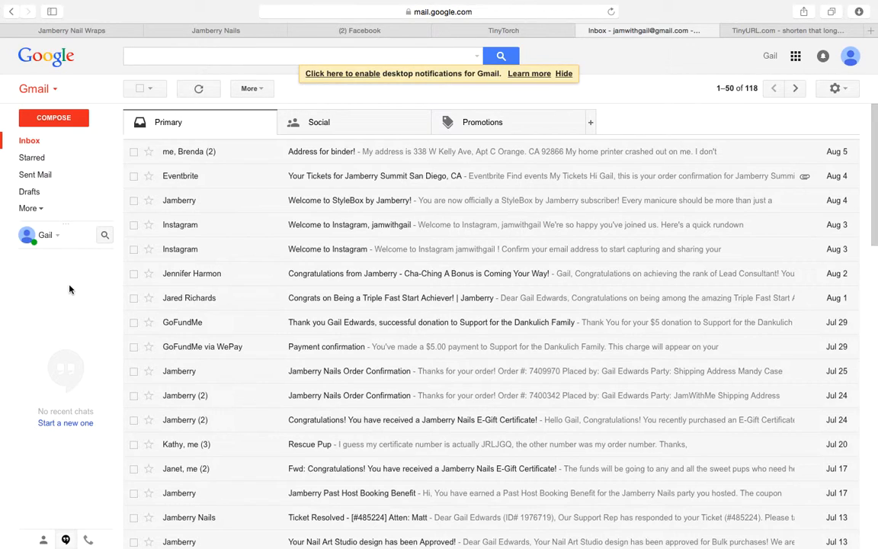
click(796, 59)
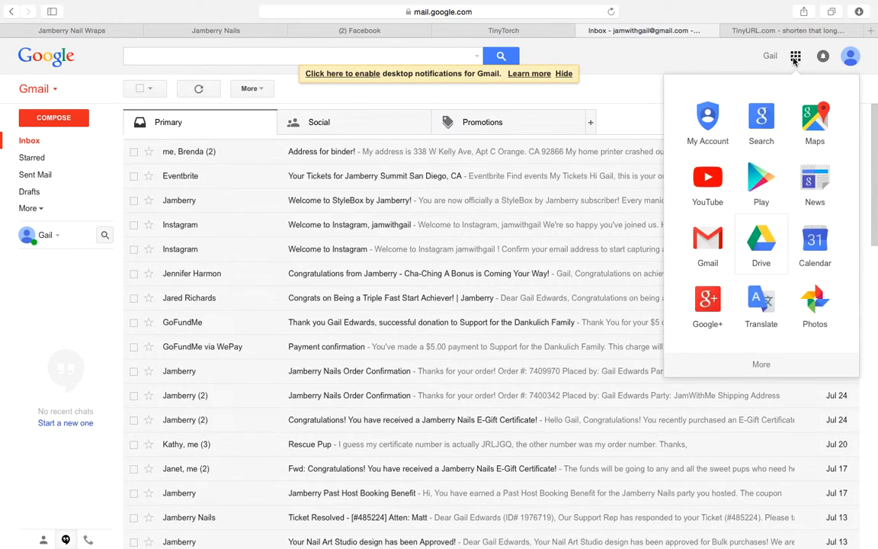
click(770, 234)
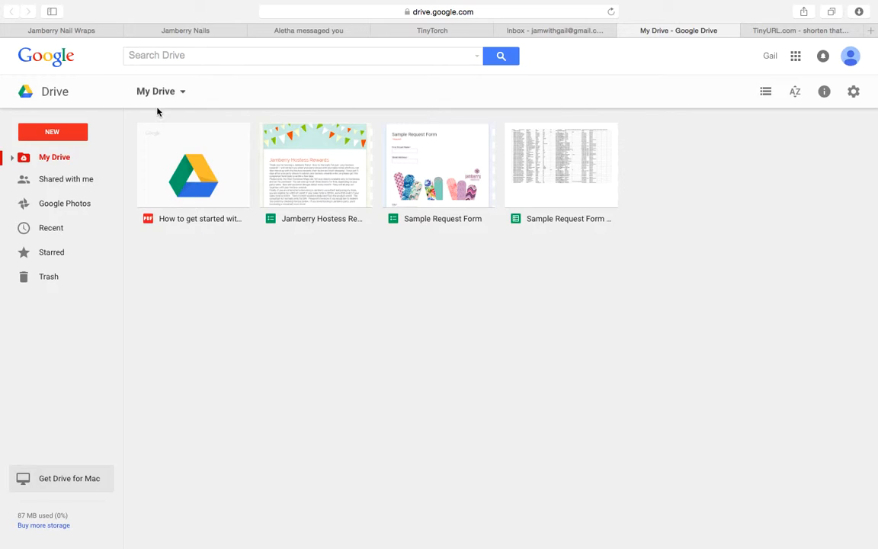
Create a new blank Google Form in My Drive
click(69, 133)
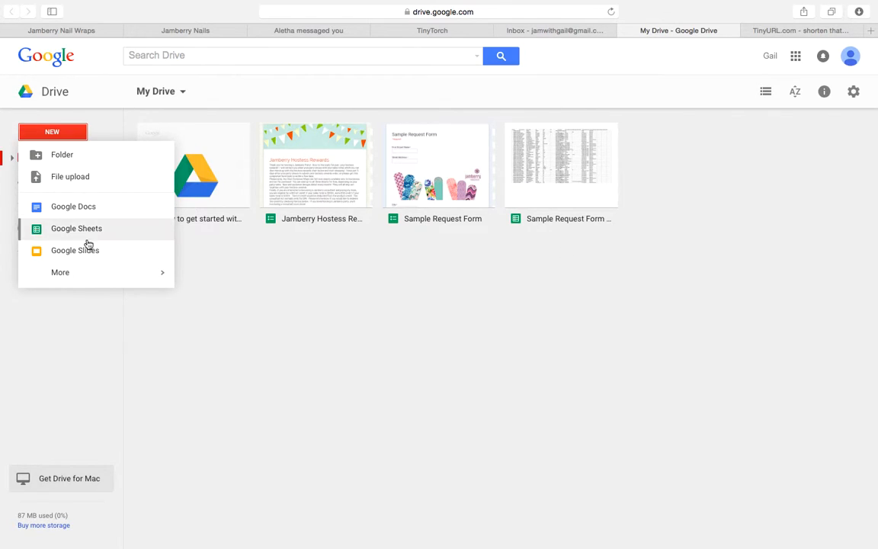
mouse_move(100, 273)
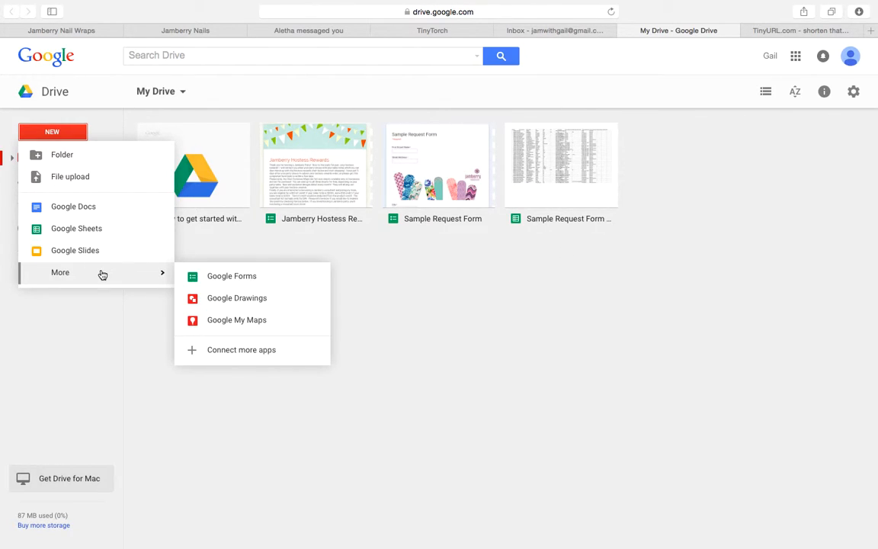
click(232, 277)
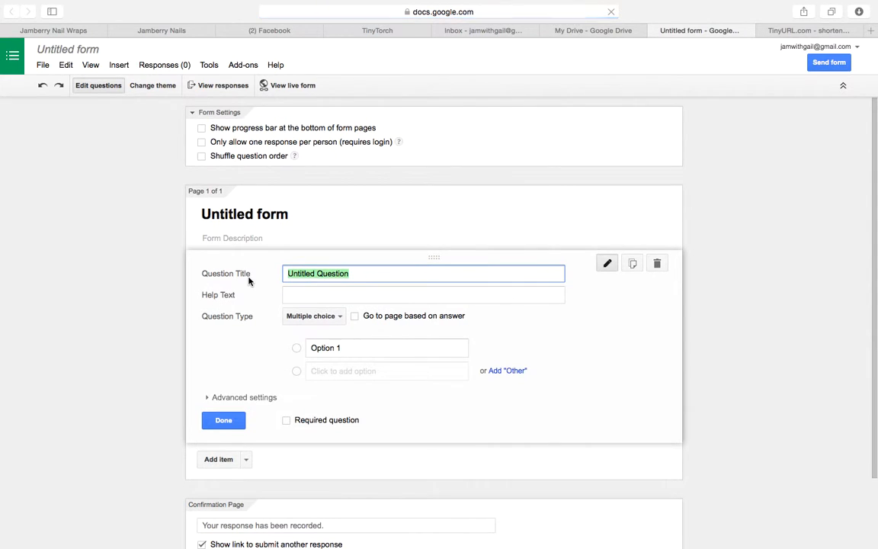
Title the form "Sample Request"
double_click(280, 213)
triple_click(280, 210)
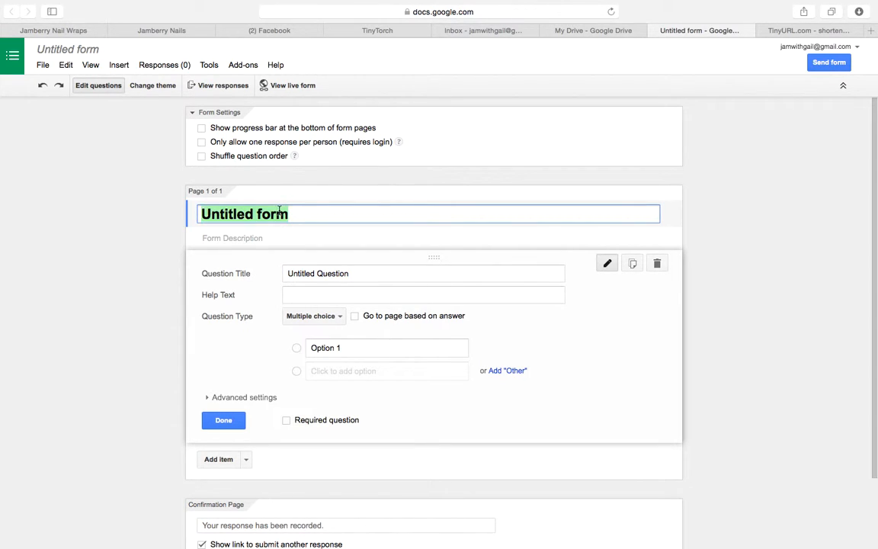
text(Sample R)
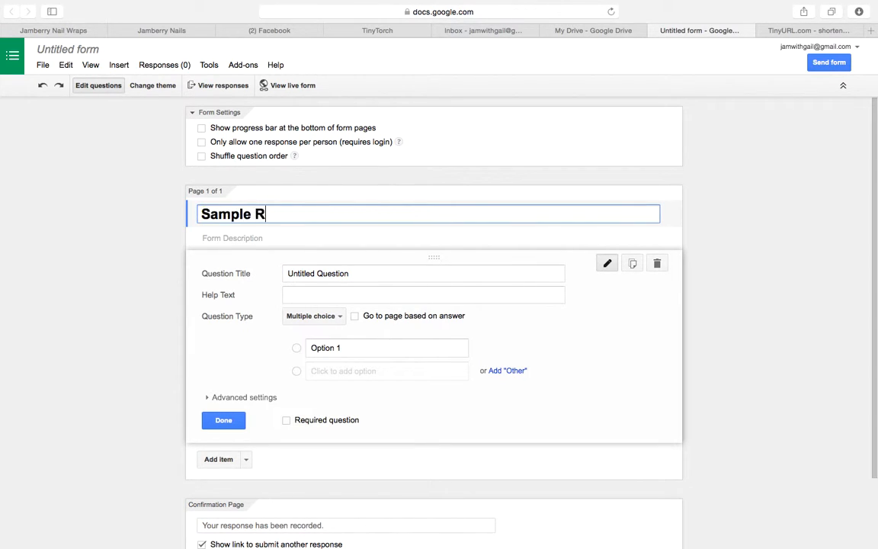
text(equest)
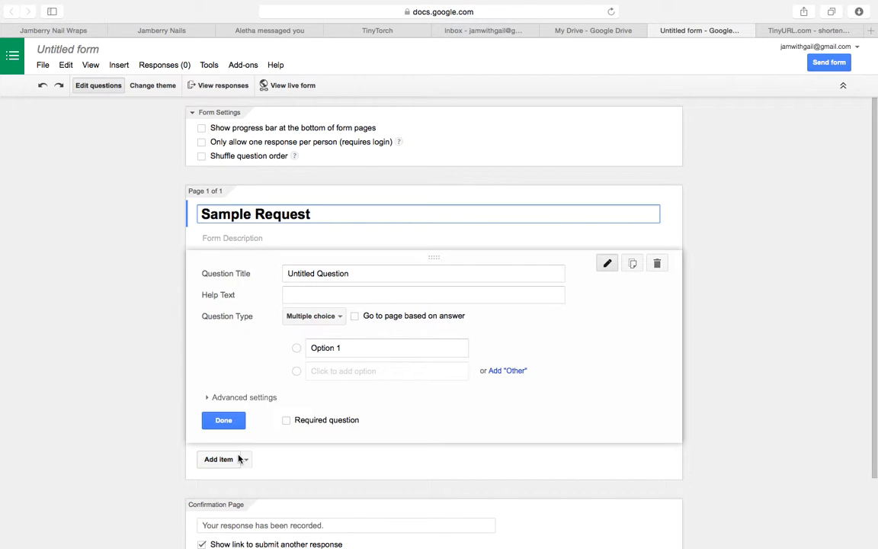
Add an image item to the form by uploading Spring Summer 15 from the SampleRequestImages folder
click(245, 459)
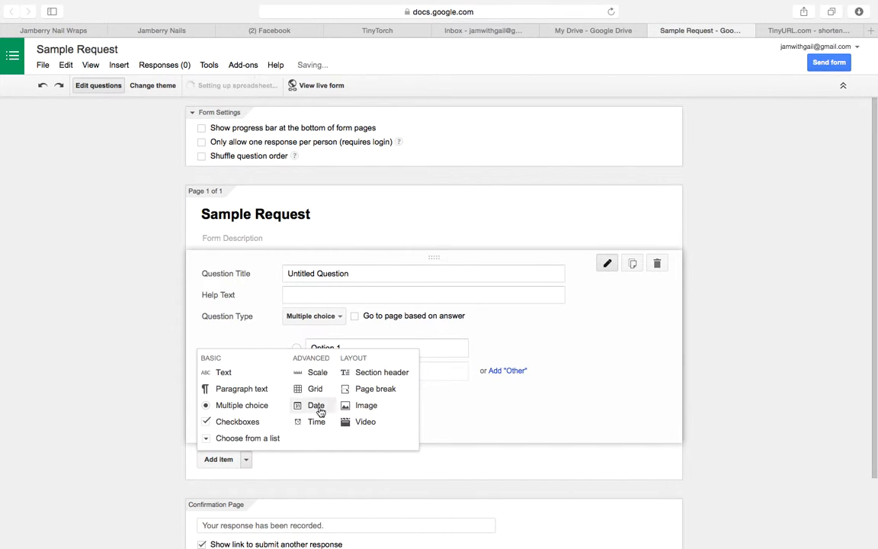
click(375, 412)
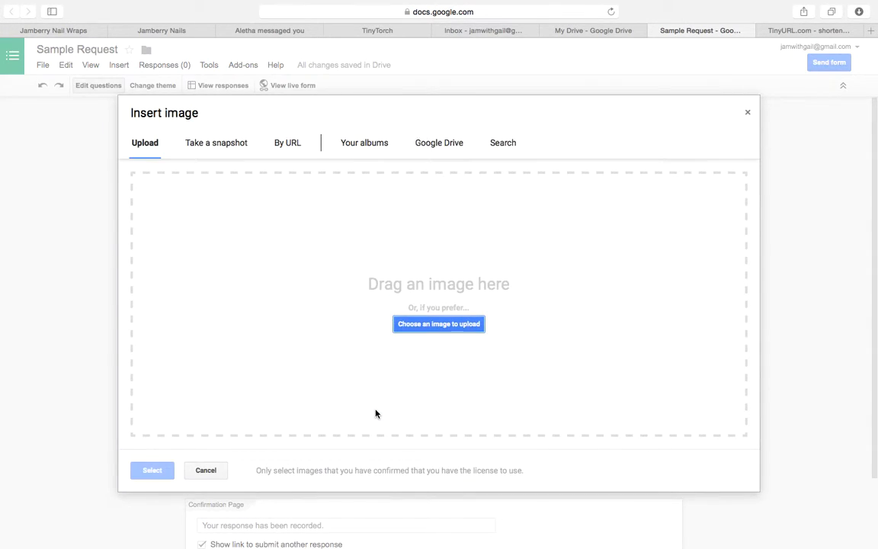
click(448, 325)
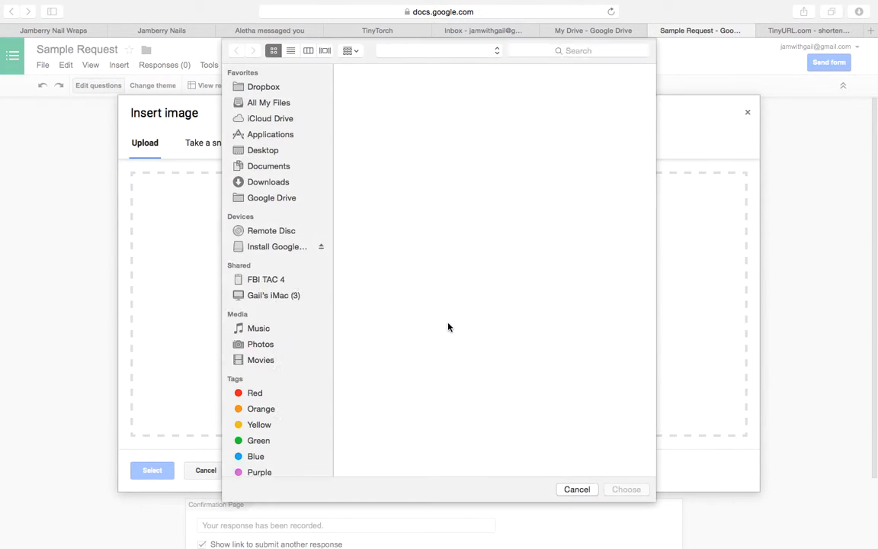
click(381, 91)
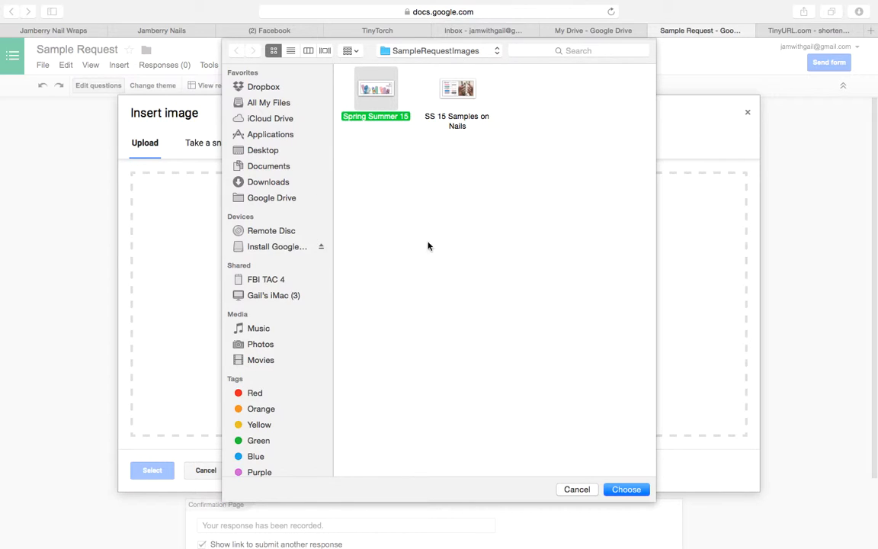
click(627, 490)
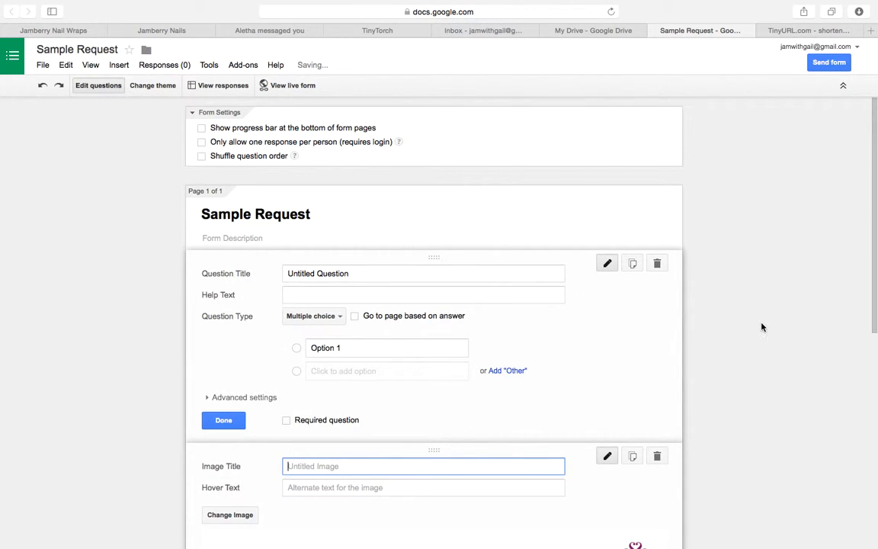
scroll(767, 328, down, 5)
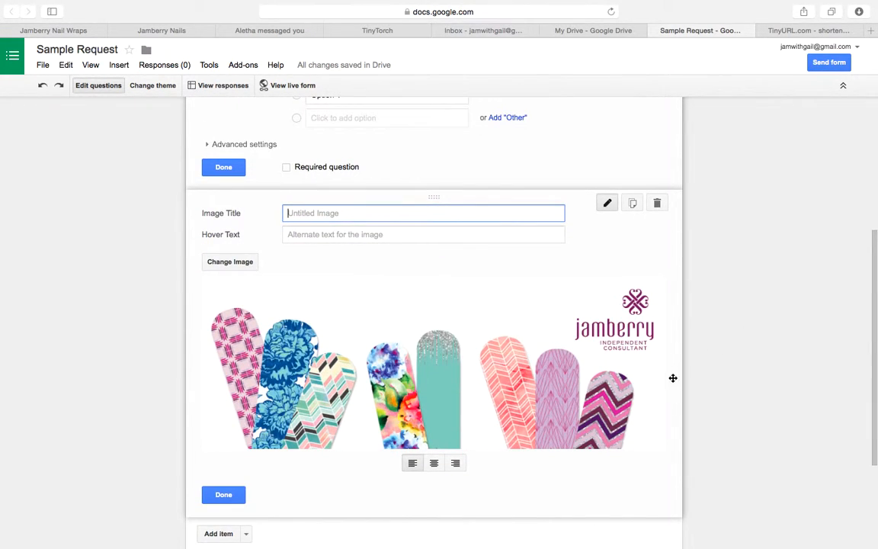
click(659, 385)
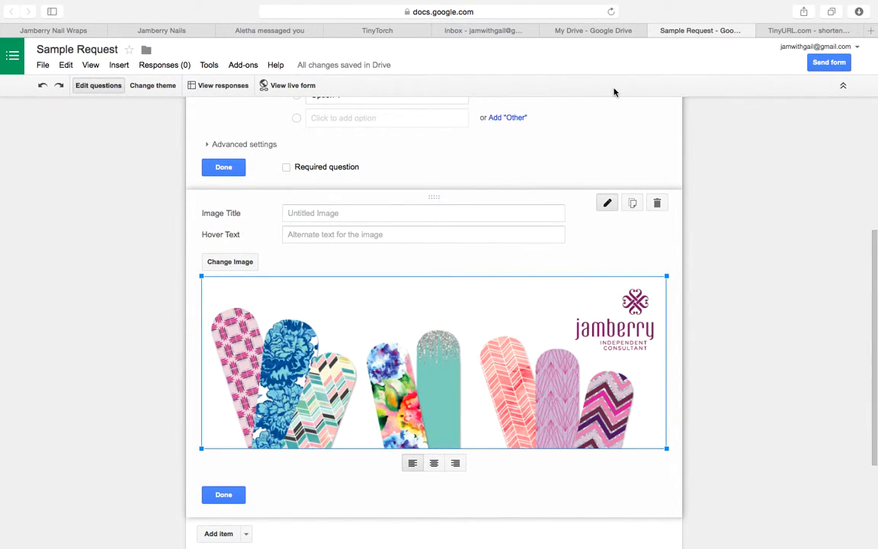
Set the title of the form's untitled question to "First & Last Name"
scroll(704, 313, up, 4)
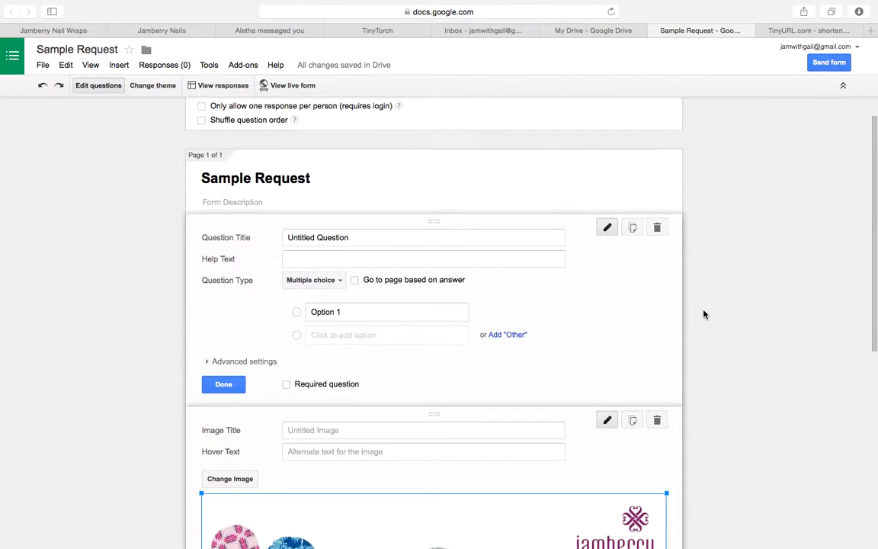
click(361, 237)
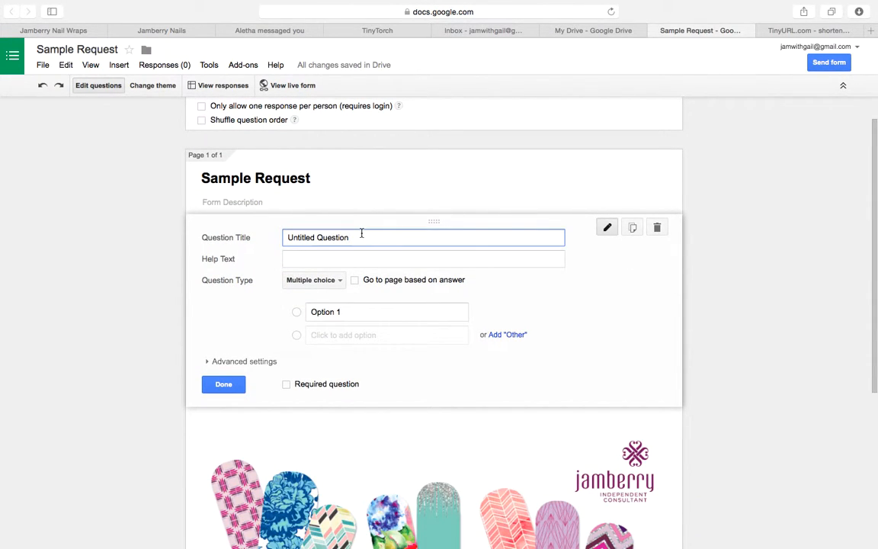
double_click(361, 235)
click(361, 235)
double_click(360, 236)
click(360, 236)
triple_click(362, 237)
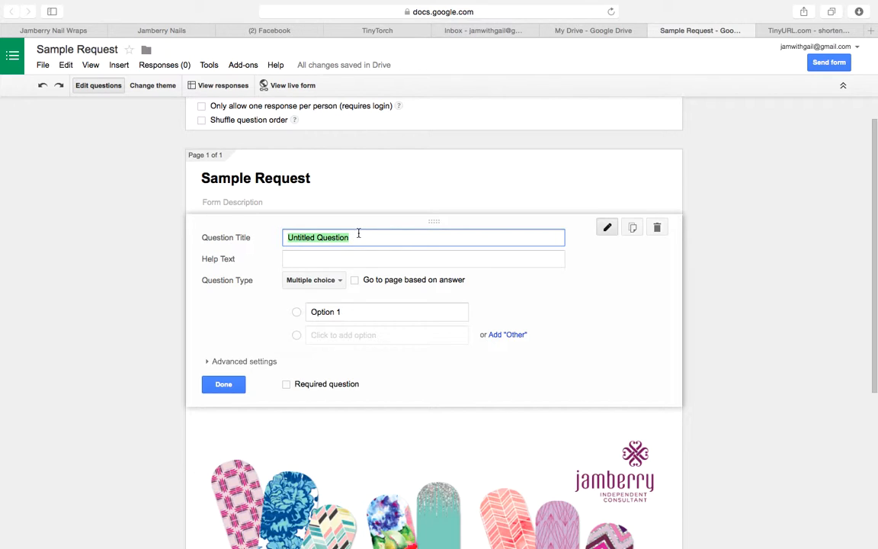
text(First )
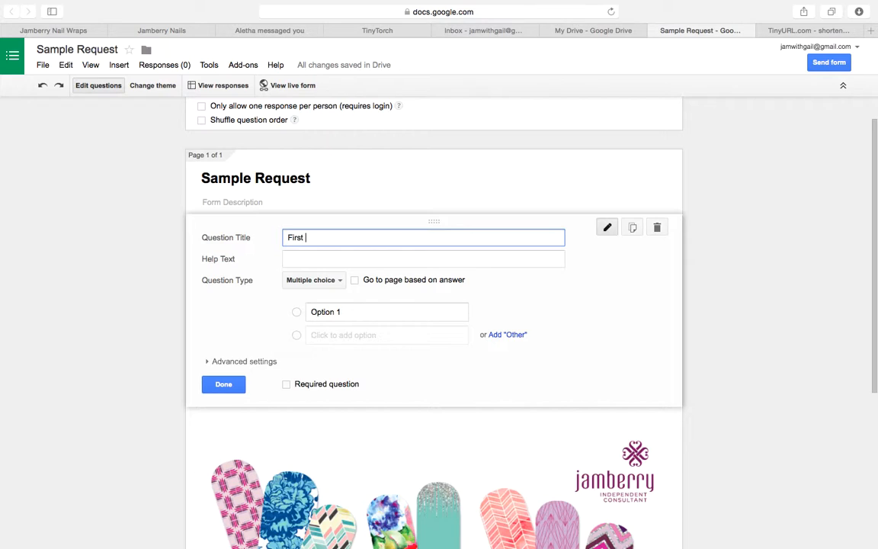
text($ Last)
key(BackSpace)
key(BackSpace)
key(BackSpace)
key(BackSpace)
key(BackSpace)
key(BackSpace)
key(BackSpace)
text($)
key(BackSpace)
text(& Last Name)
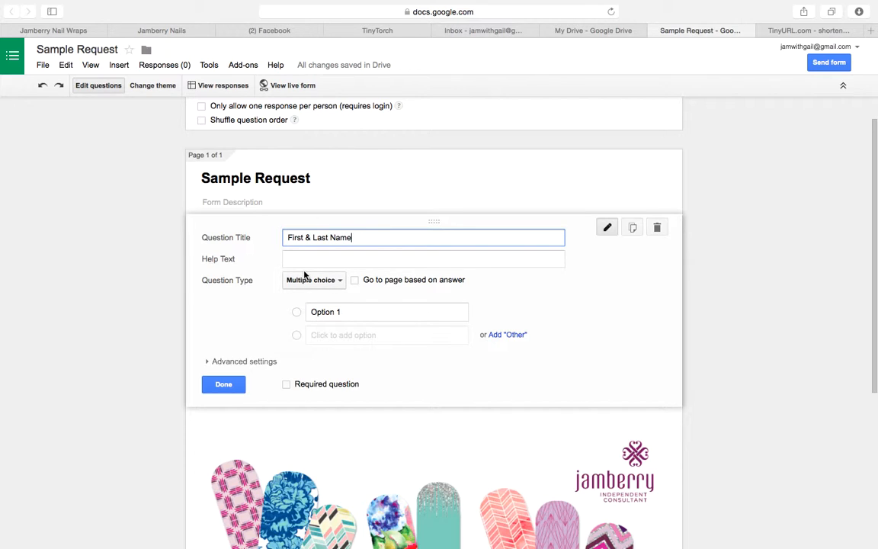
Make the First & Last Name question a required Text question and finish editing it
click(342, 282)
click(337, 252)
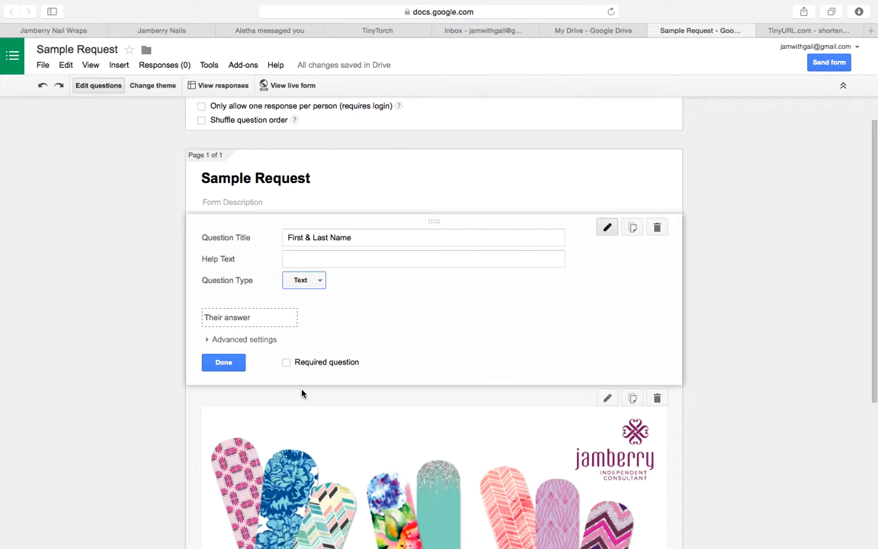
click(287, 363)
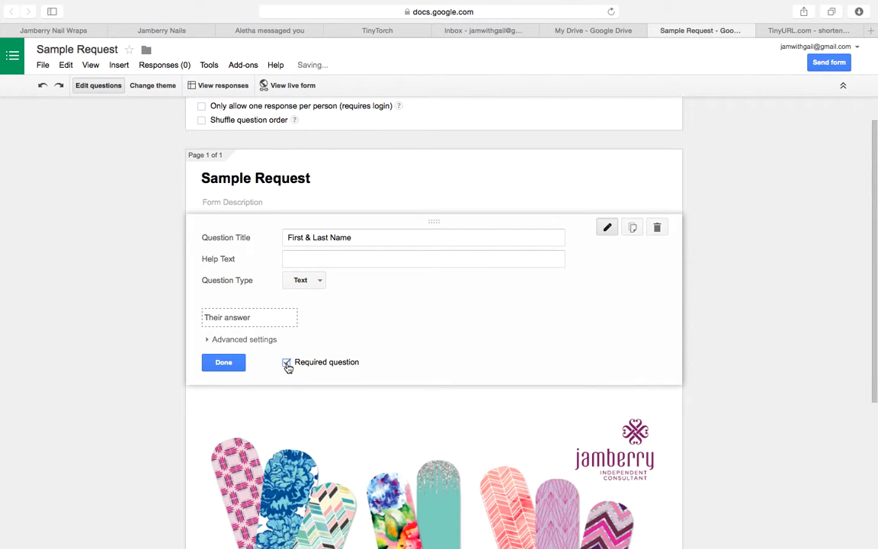
click(227, 365)
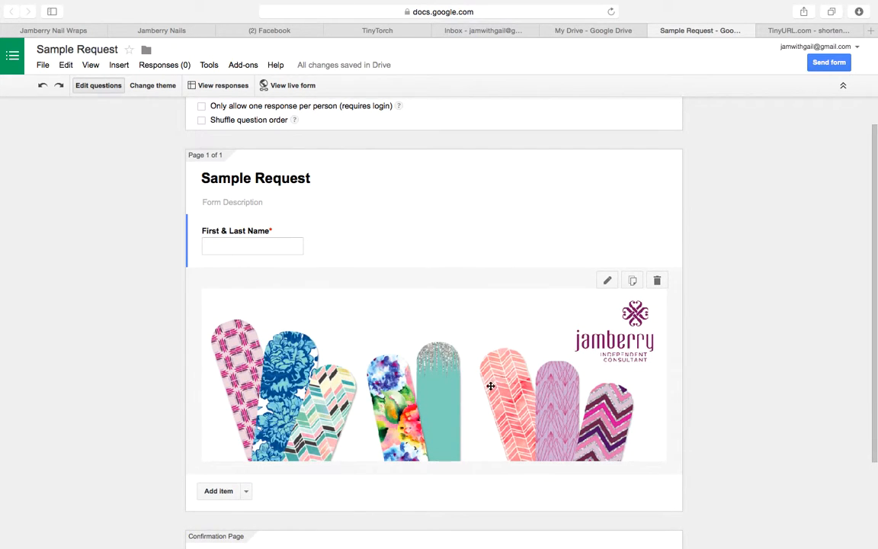
Reorder the form items so the Jamberry nail wrap image sits above the First & Last Name question
drag(571, 409, 541, 162)
drag(457, 354, 446, 180)
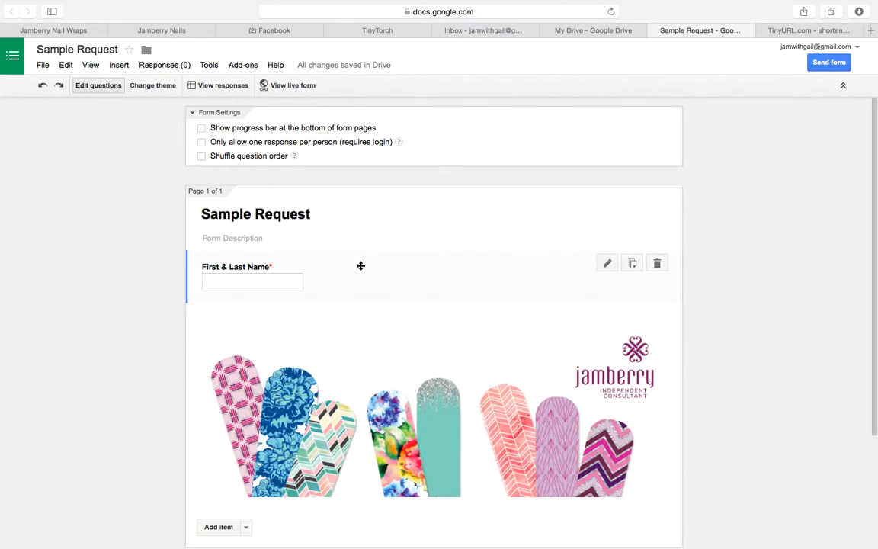
drag(412, 267, 407, 448)
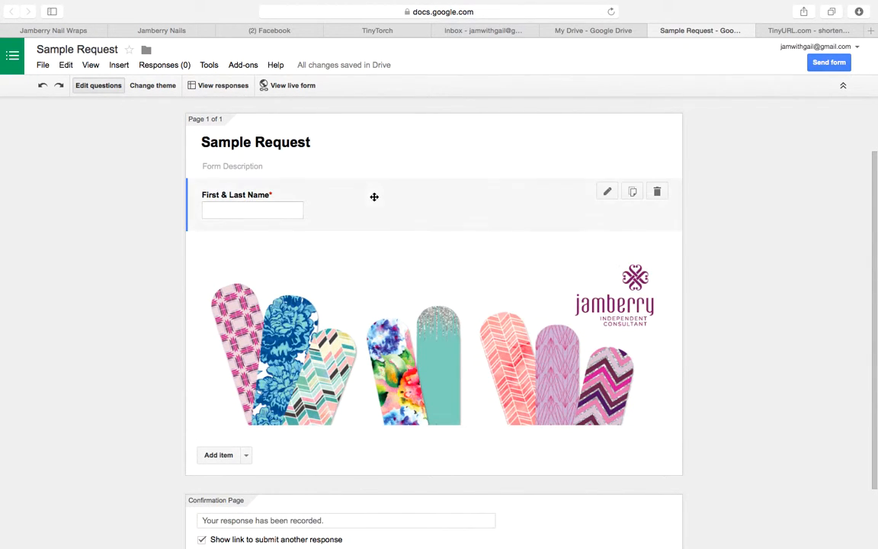
drag(380, 202, 380, 426)
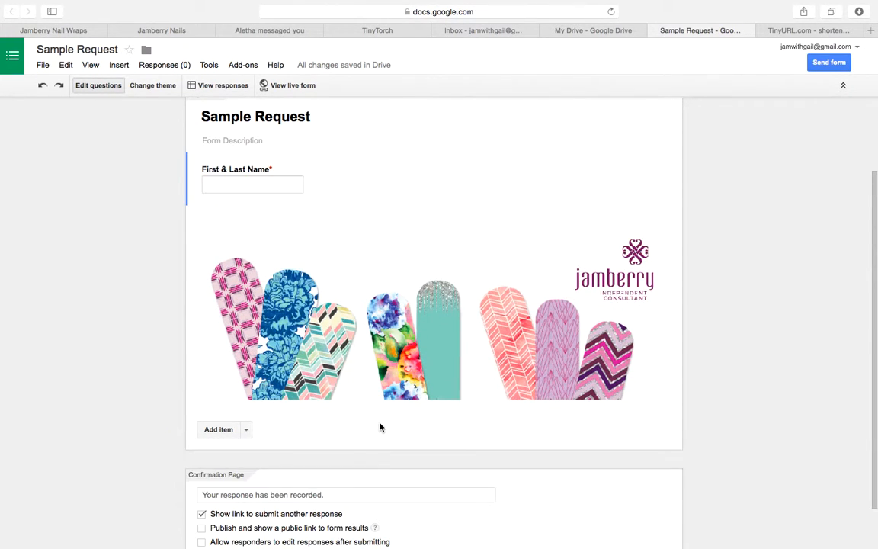
scroll(361, 242, down, 1)
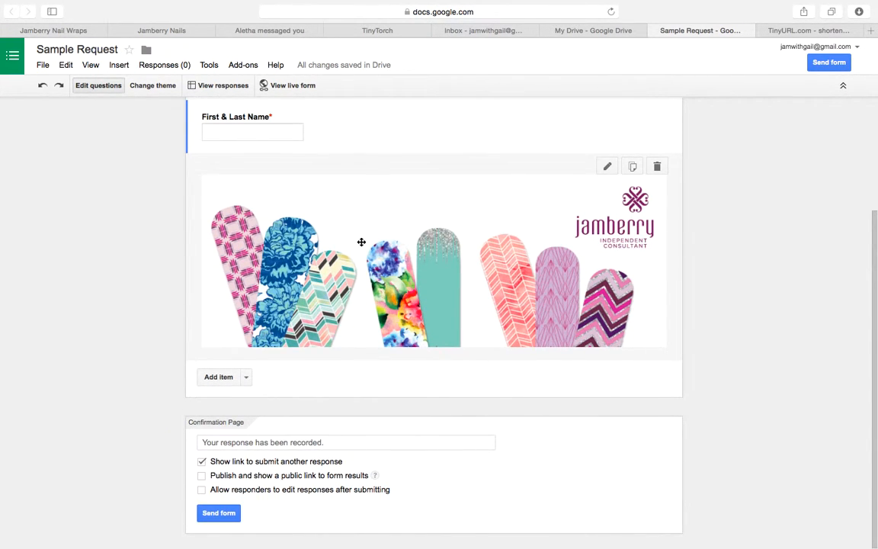
scroll(361, 241, up, 3)
drag(503, 396, 504, 272)
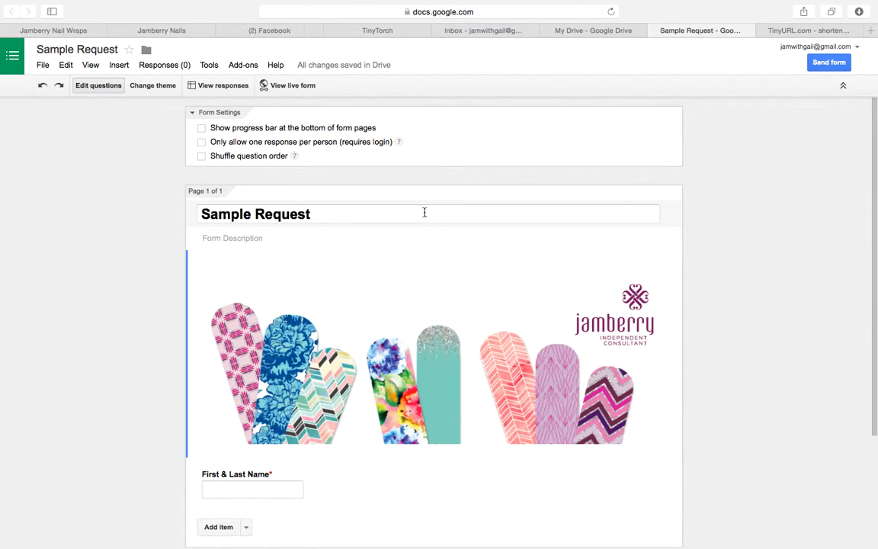
Add a required Text question titled "Street Address" below the First & Last Name question and finish editing it
scroll(487, 371, down, 5)
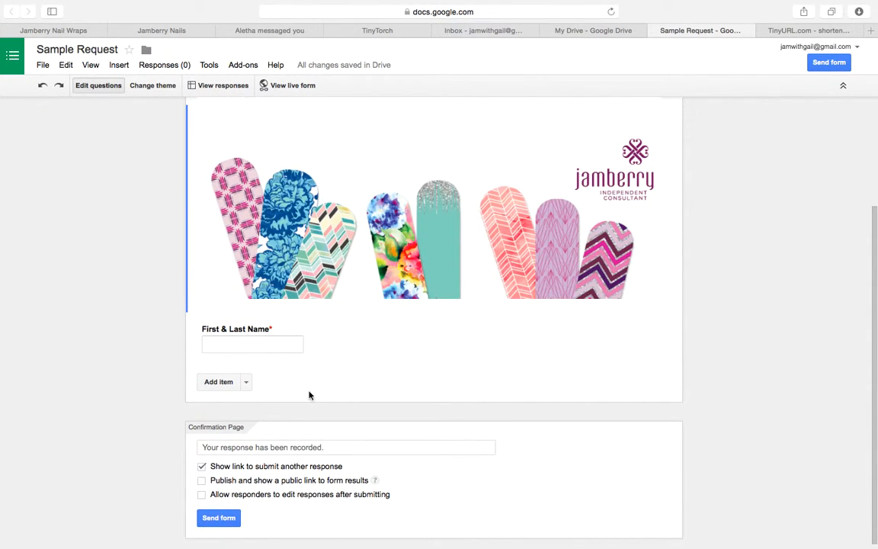
click(243, 385)
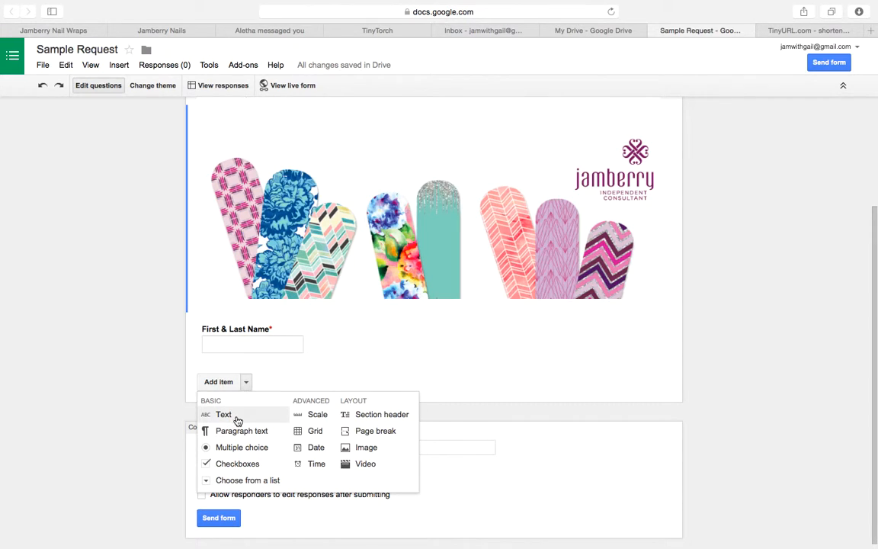
click(233, 416)
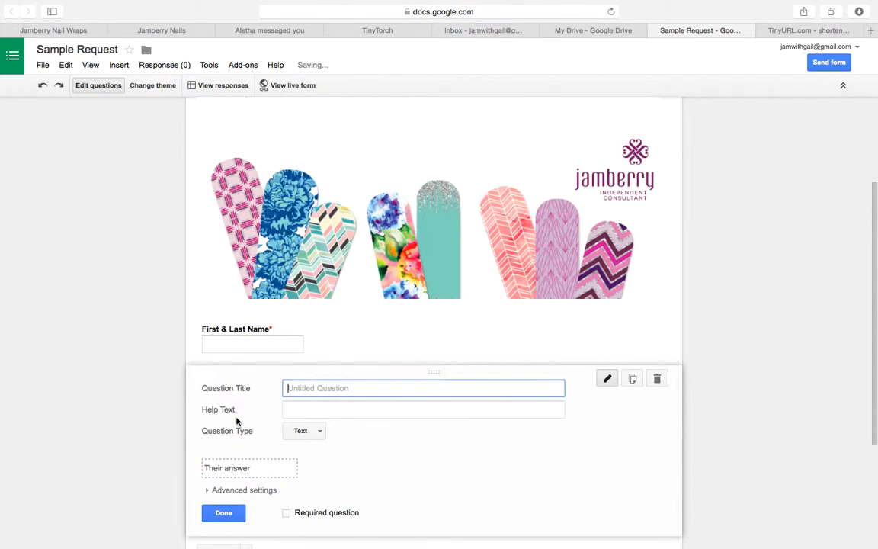
text(Streee)
key(BackSpace)
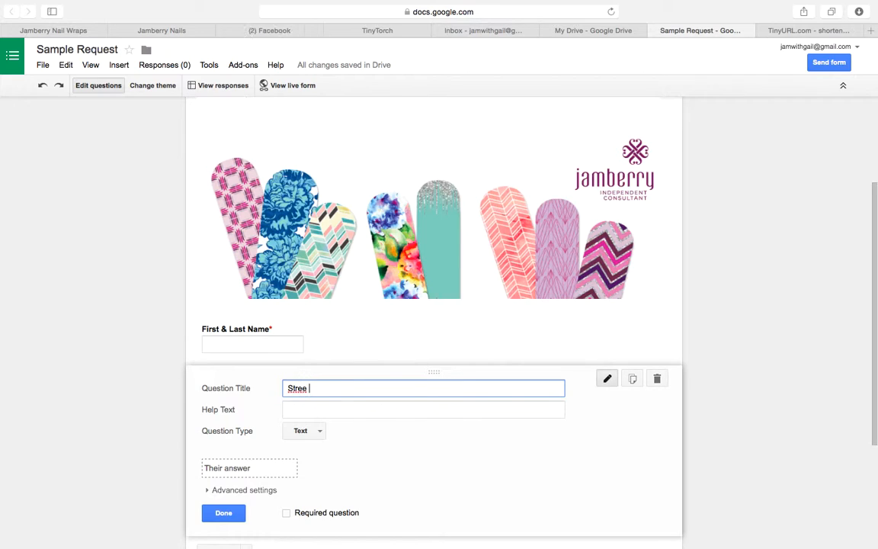
text(t Address)
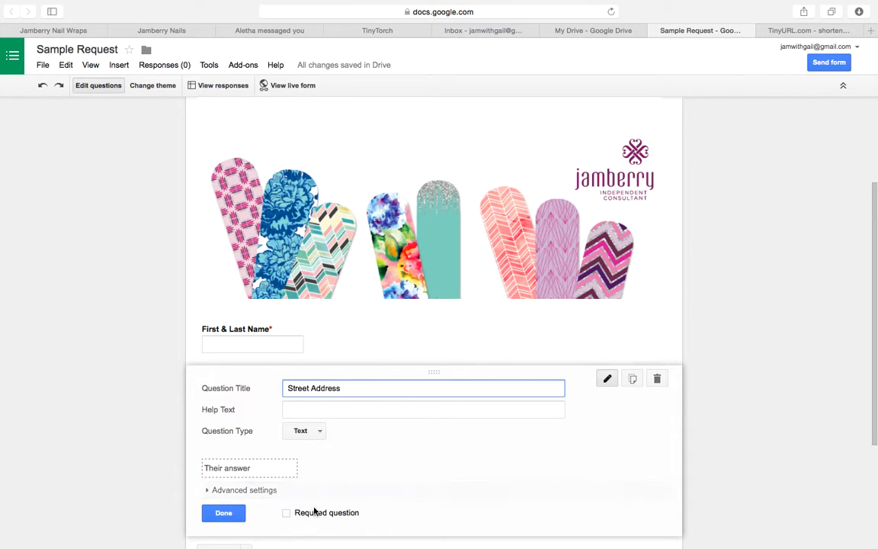
click(287, 514)
click(223, 513)
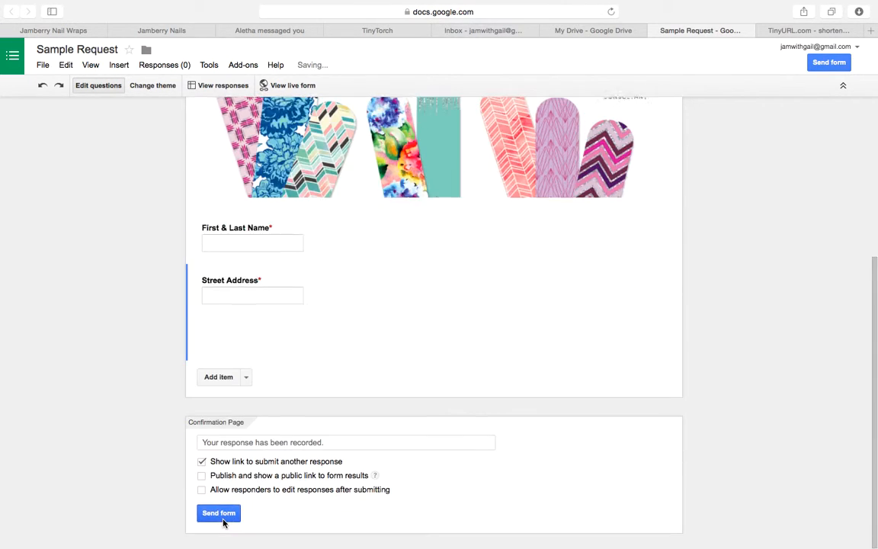
Add a required Text question titled "City" below Street Address and finish editing it
click(245, 376)
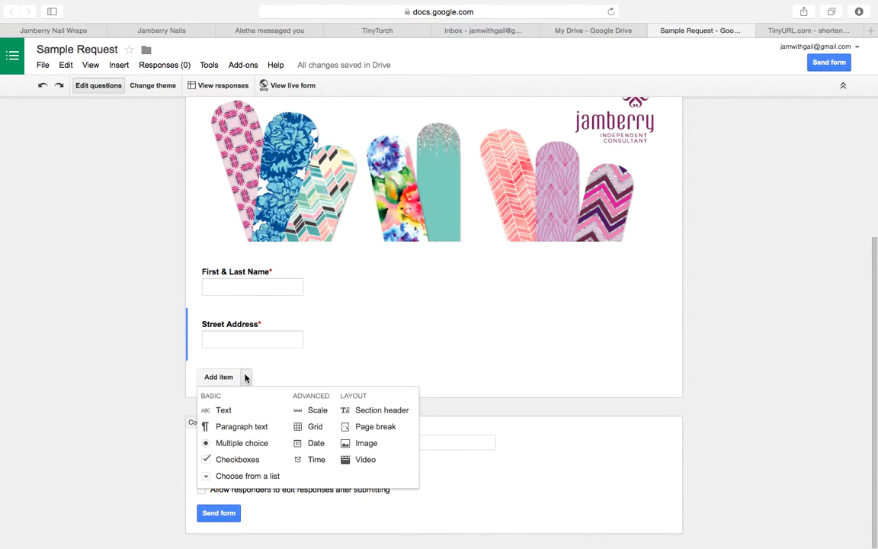
click(224, 412)
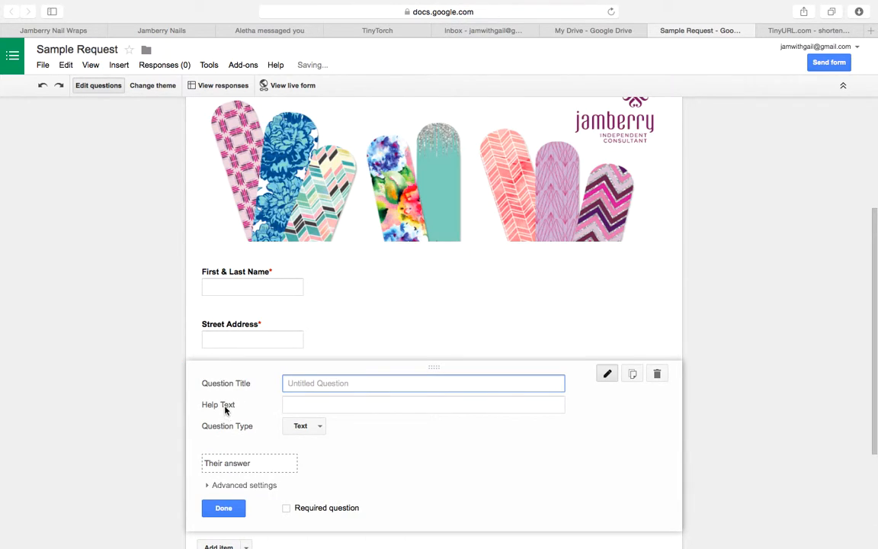
text(City)
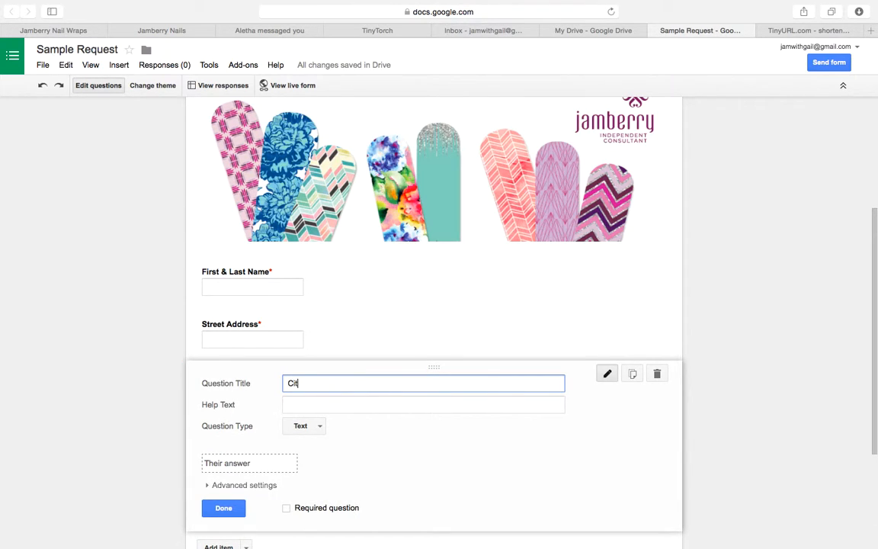
click(287, 508)
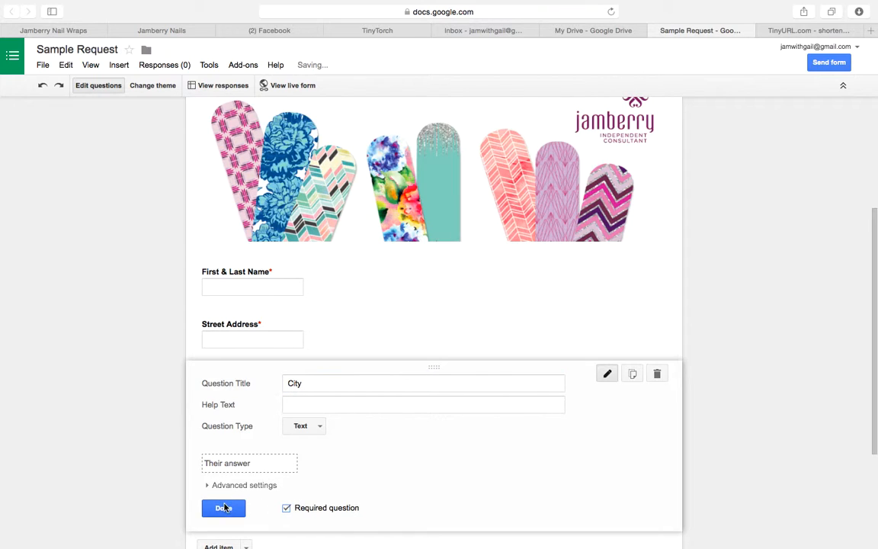
click(232, 506)
Add a required Text question titled "State" below City and finish editing it
click(245, 378)
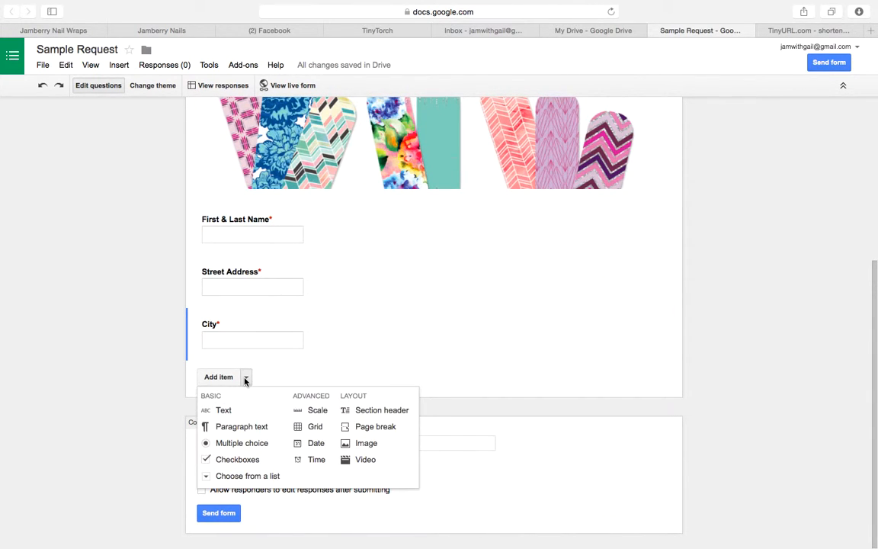
click(229, 411)
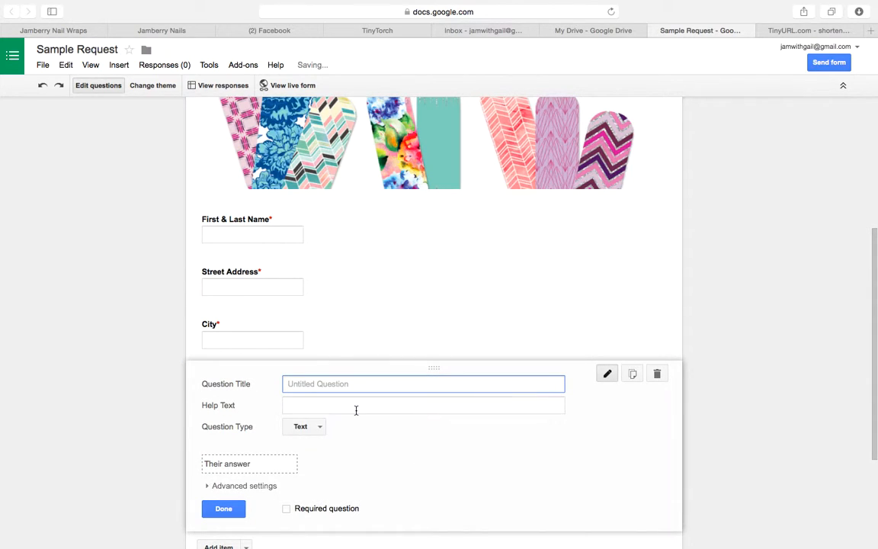
text(Sta)
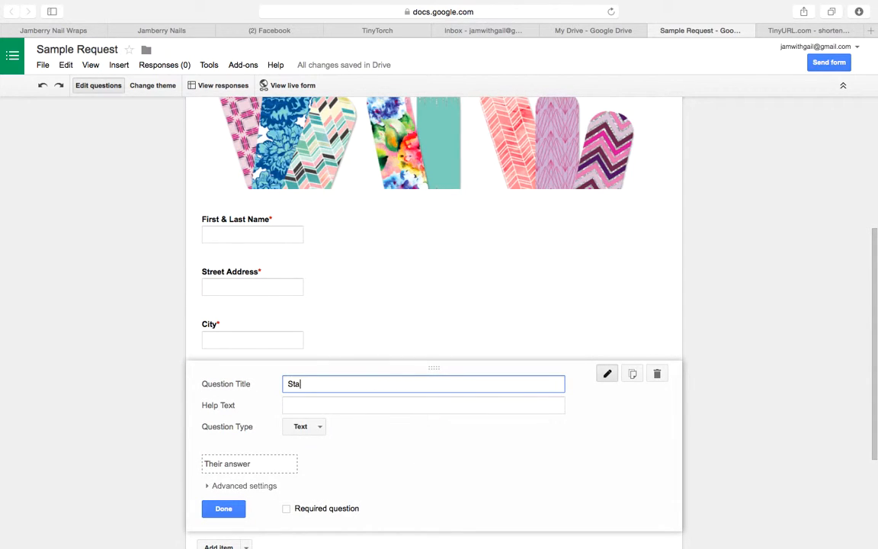
text(te)
click(319, 427)
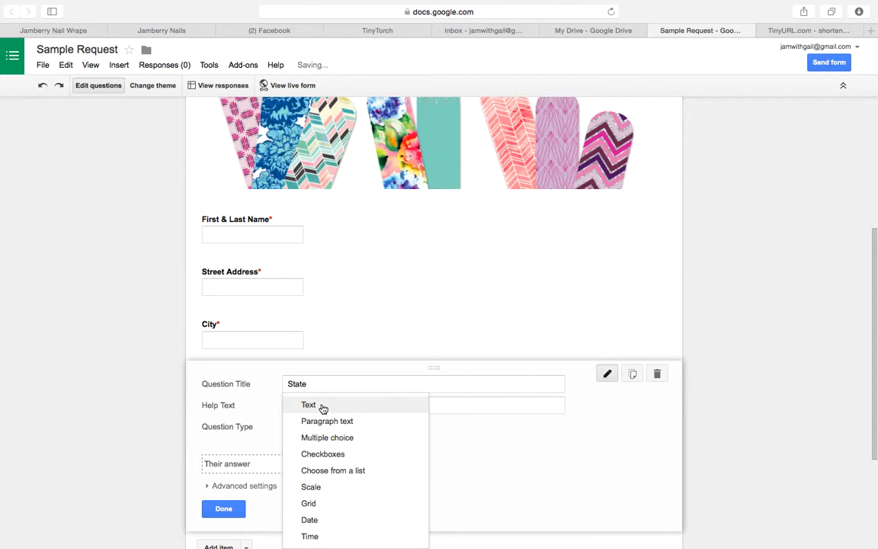
click(323, 405)
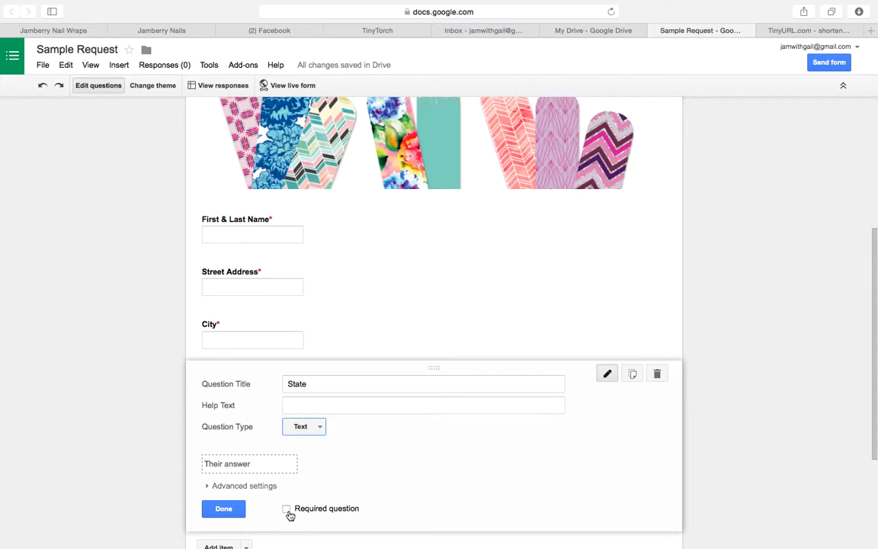
click(288, 510)
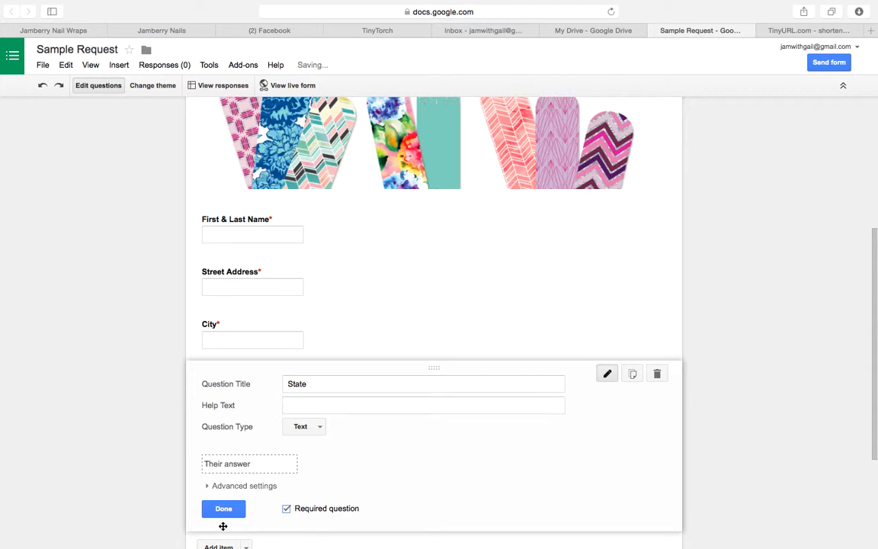
click(218, 511)
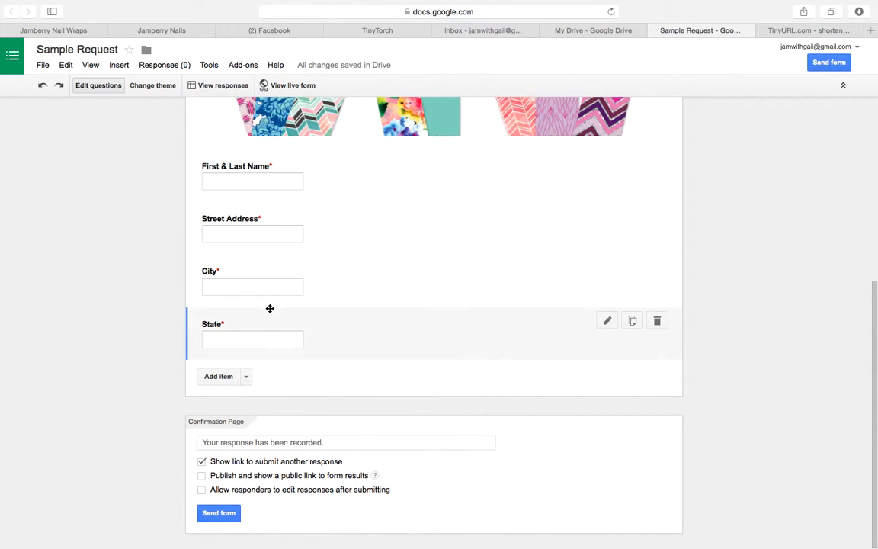
Add a required Text question titled "Zip" below State and finish editing it
click(245, 377)
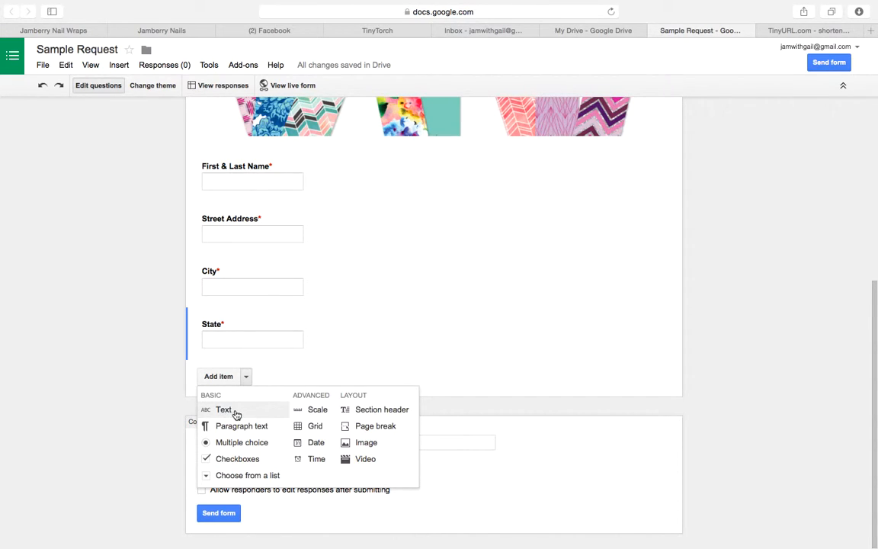
click(232, 414)
text(Z)
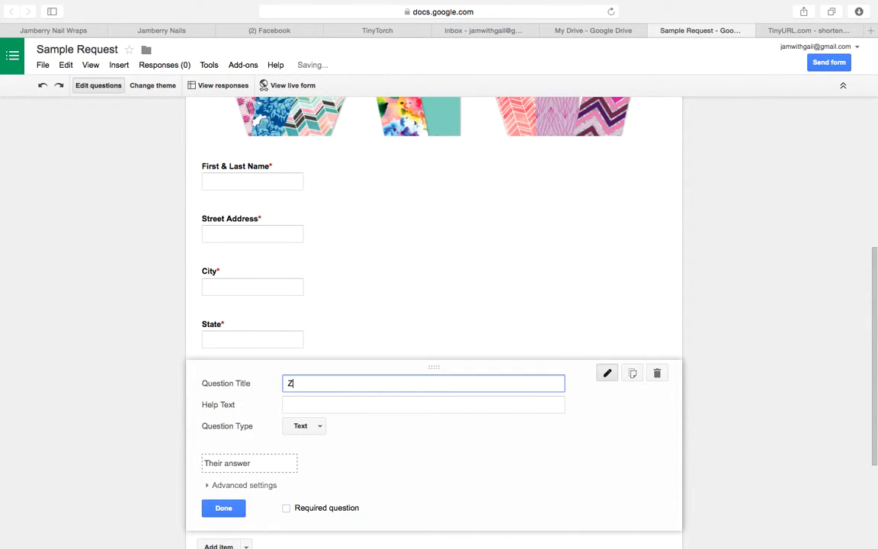
text(ip)
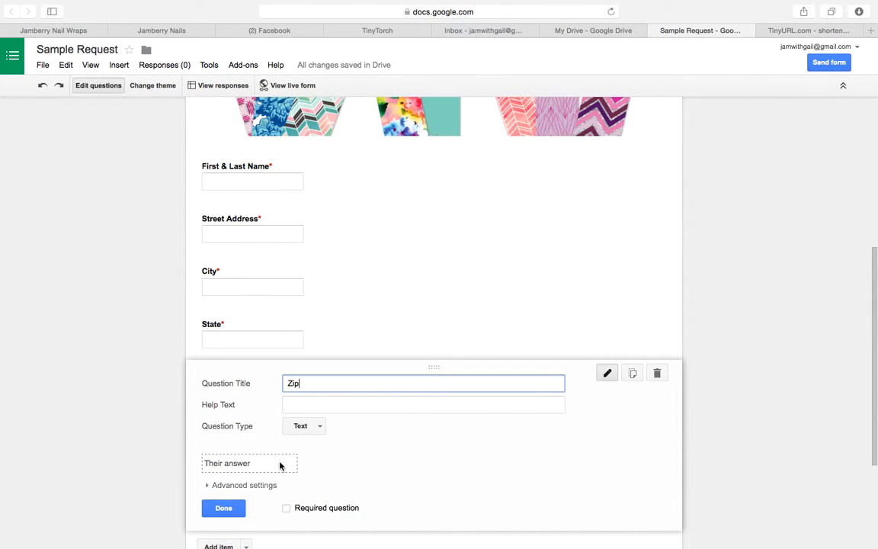
click(286, 510)
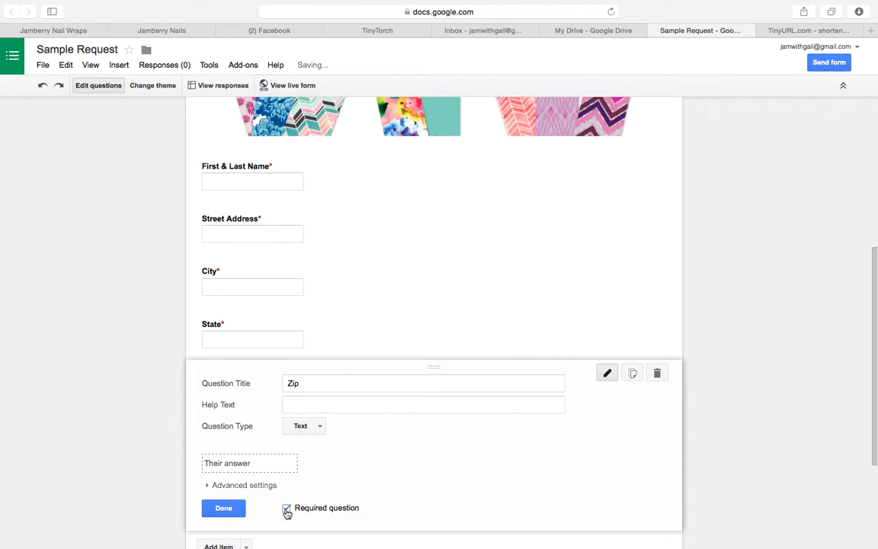
click(220, 507)
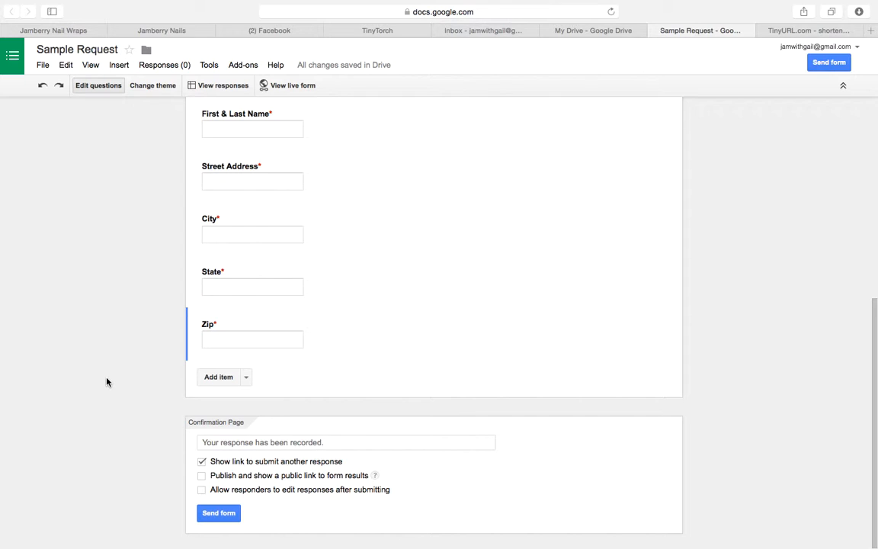
Add a required Text question titled "Email address" below Zip and finish editing it
click(247, 379)
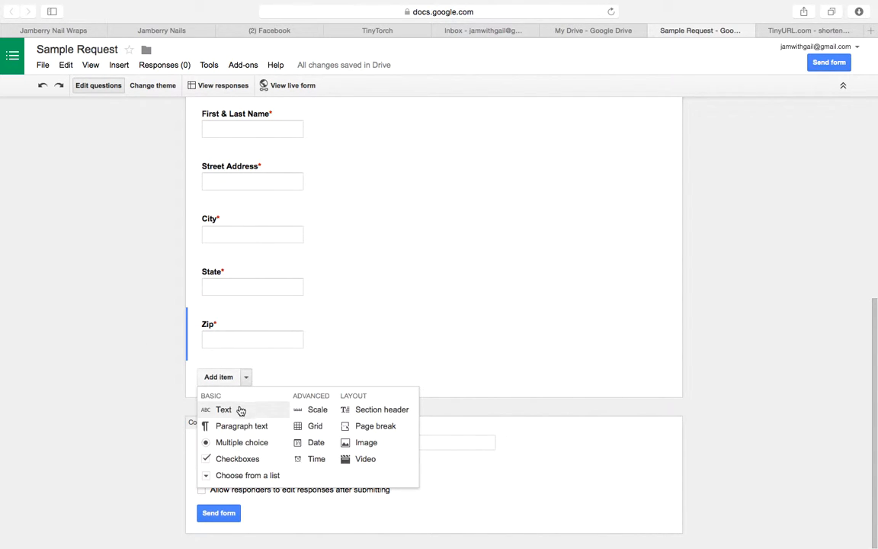
click(241, 410)
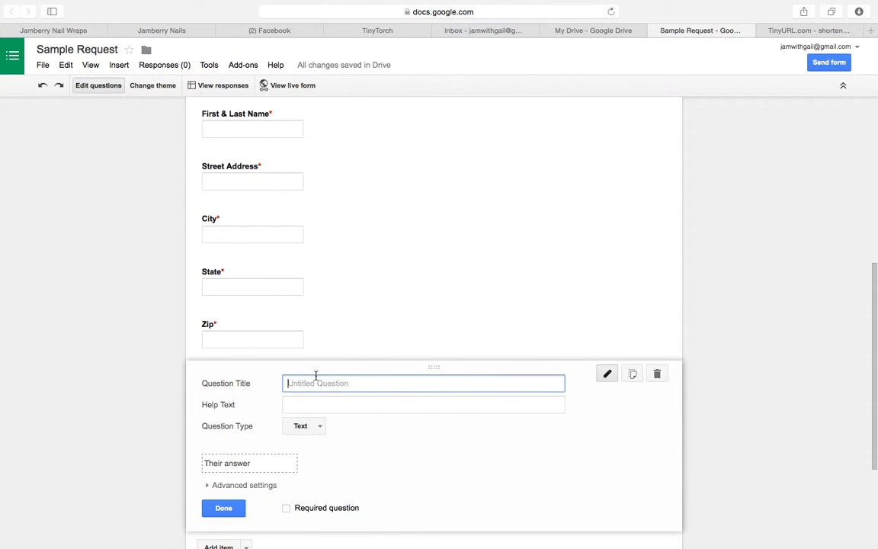
text(Email address)
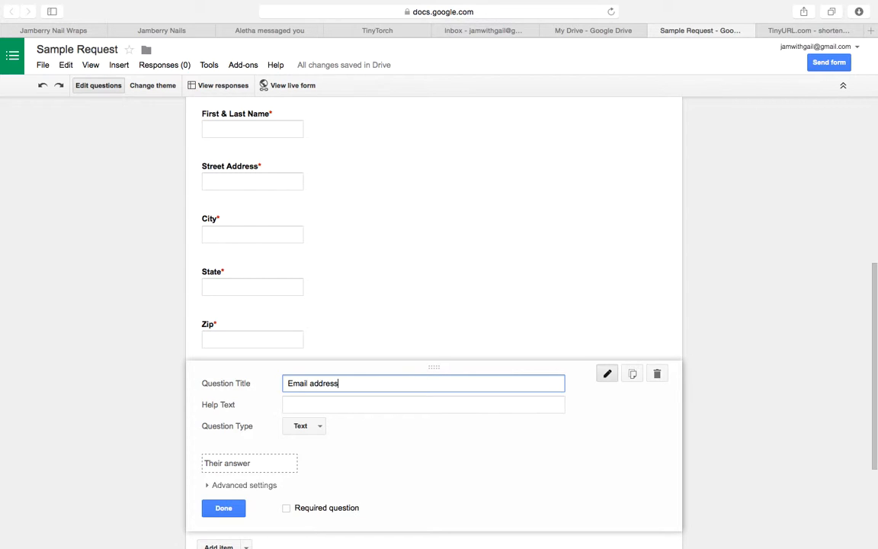
click(287, 508)
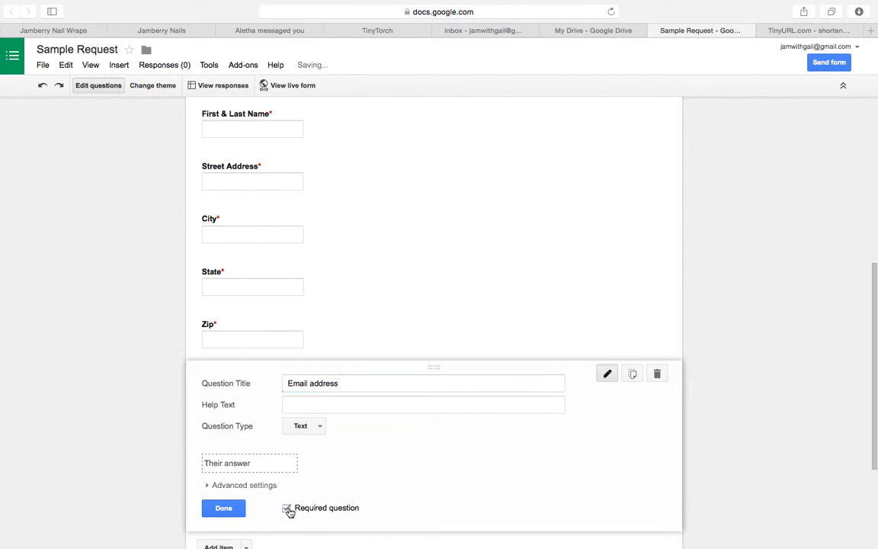
click(221, 508)
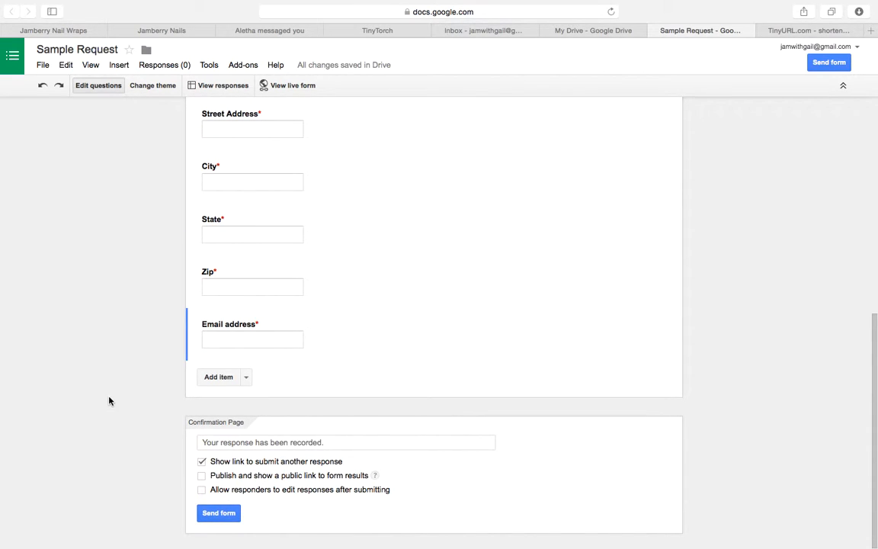
Add a required Text question titled "Were you linked to this form via a Facebook party page? If so, please provide the name of the hostess."
click(246, 378)
click(238, 410)
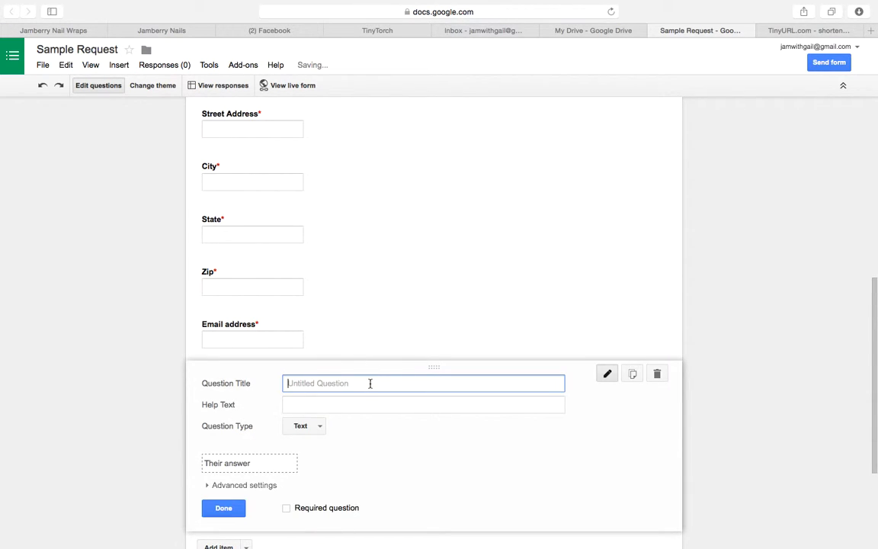
text(Were you linked to this form via a Facebook party)
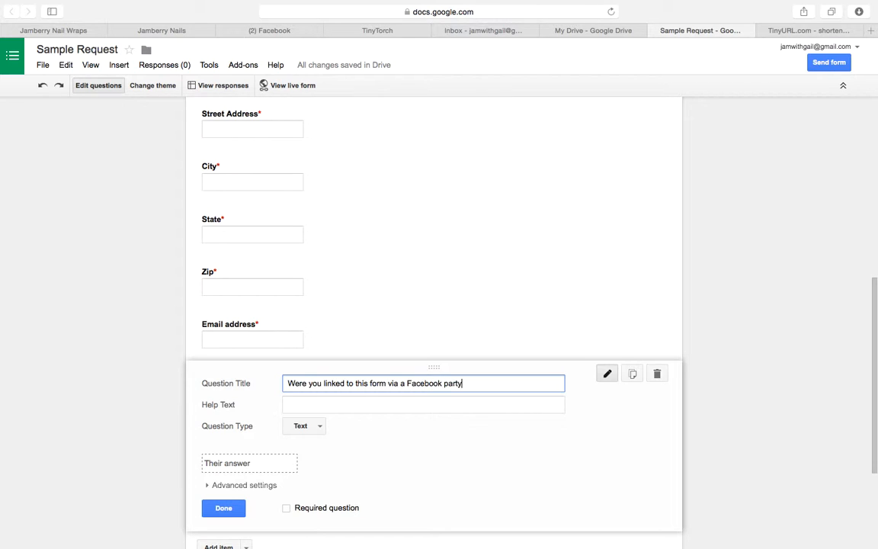
text( page?  If so, please provide the name of the hostess.)
scroll(439, 371, down, 2)
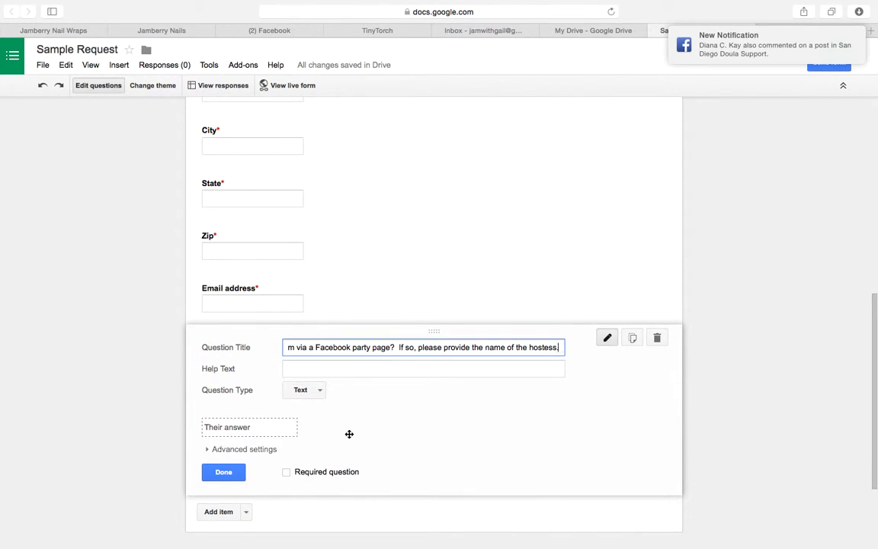
click(286, 478)
click(287, 474)
click(229, 475)
scroll(123, 425, down, 1)
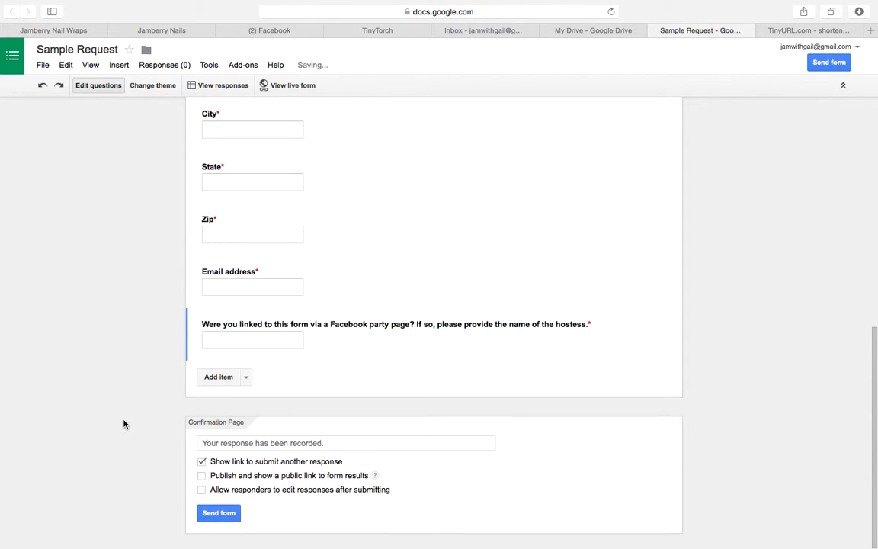
Add an image item below the Facebook party question by uploading SS 15 Samples on Nails from the SampleRequestImages folder
click(245, 376)
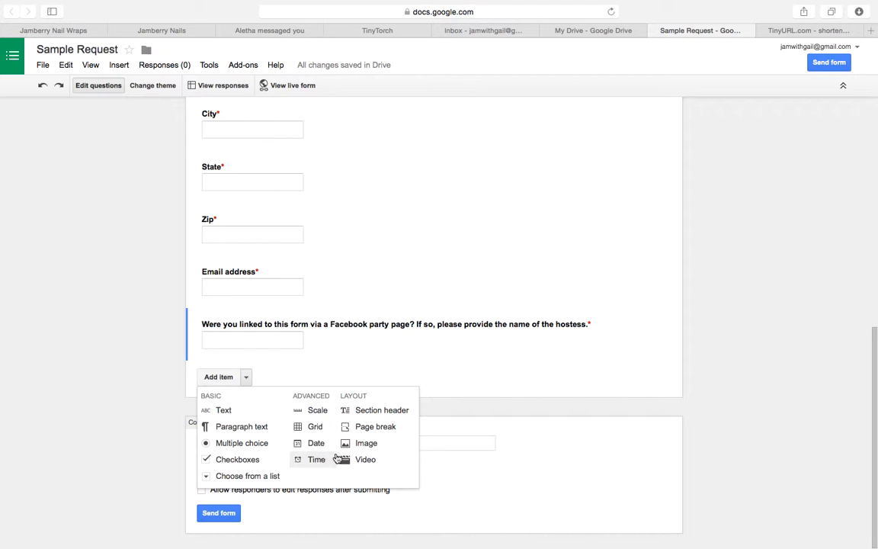
click(367, 447)
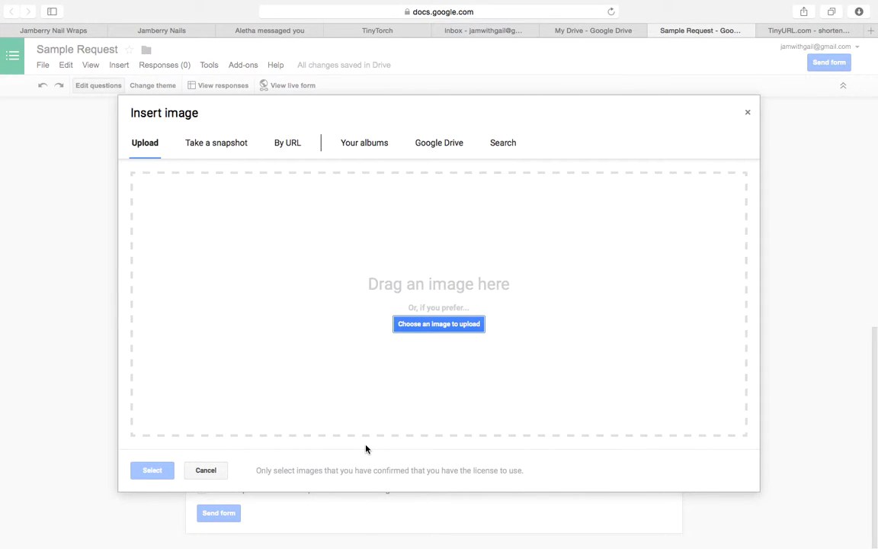
click(456, 326)
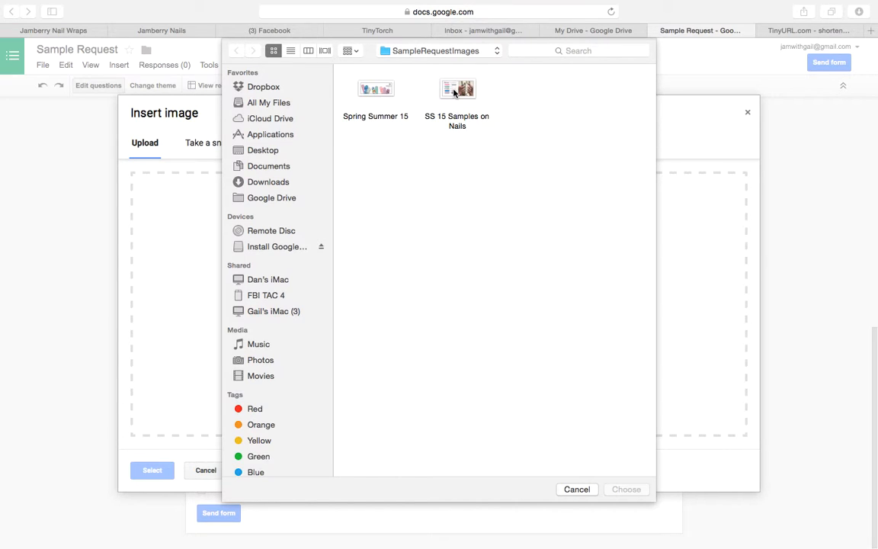
click(454, 92)
click(629, 490)
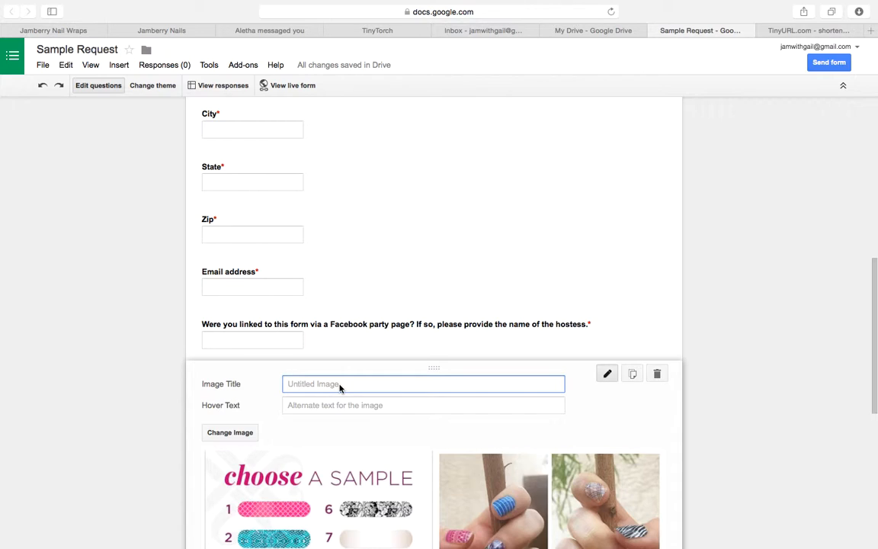
Title the sample image "Spring/Summer 2015 Sample Options" and finish editing it
text(Sprin)
text(g,)
text(Summer )
text(2015)
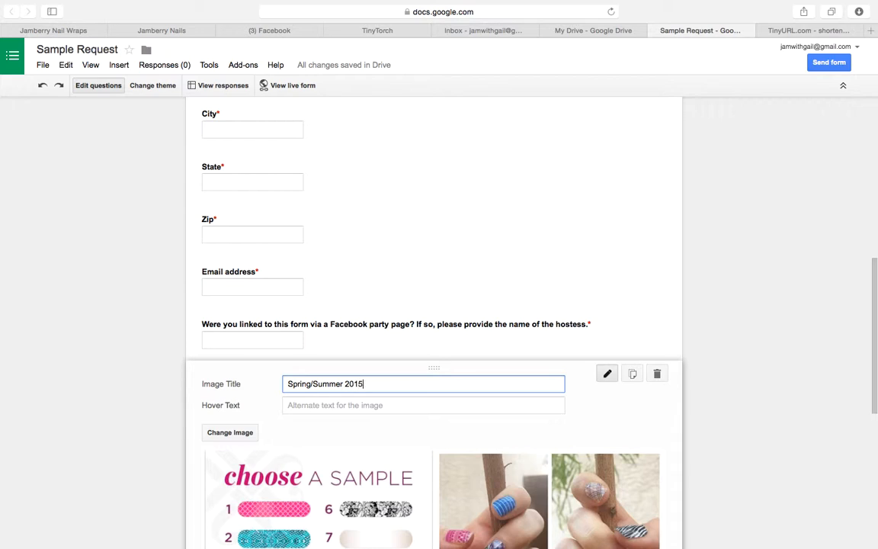
text( Sample Options)
scroll(311, 410, down, 8)
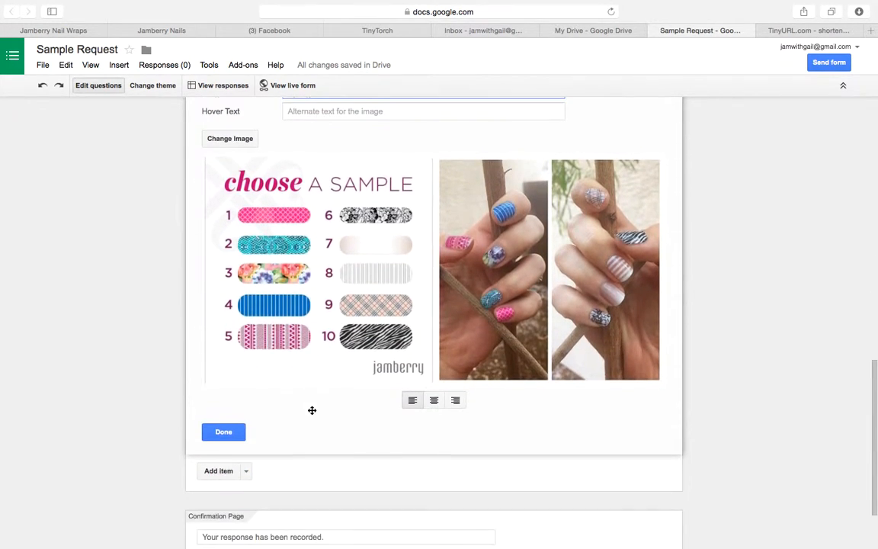
click(235, 422)
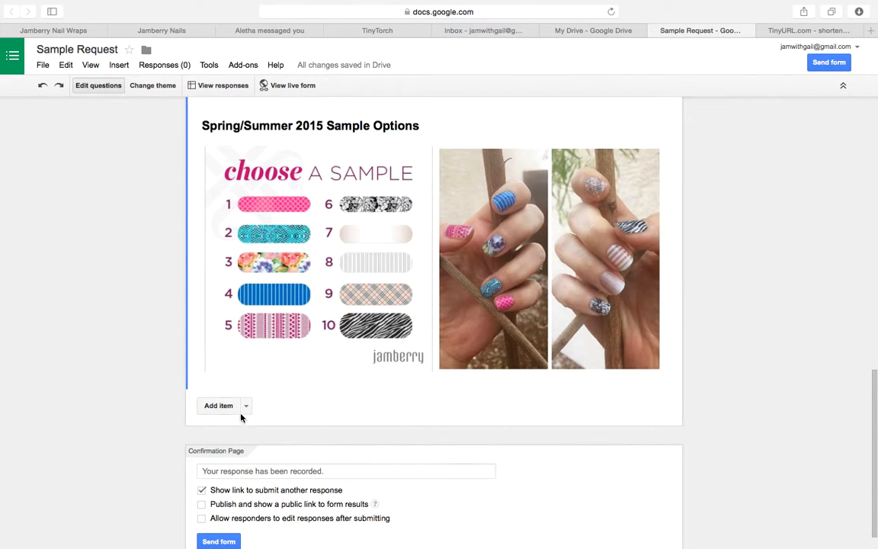
Add a Text question titled "Which sample would you like?" below the sample options image
click(244, 405)
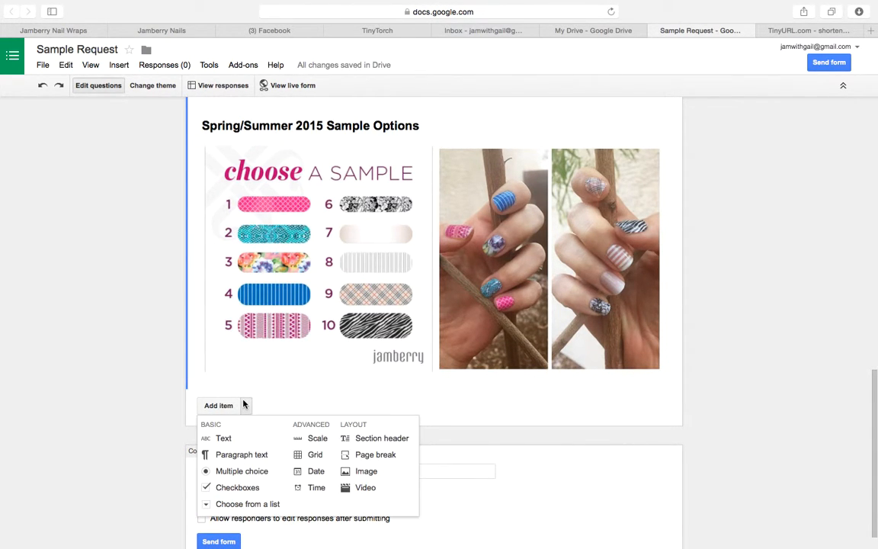
click(224, 438)
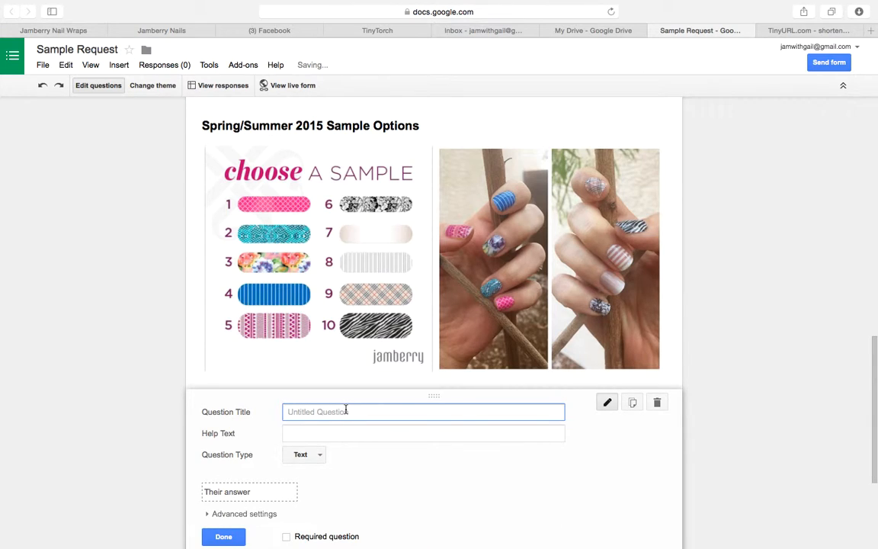
text(Which )
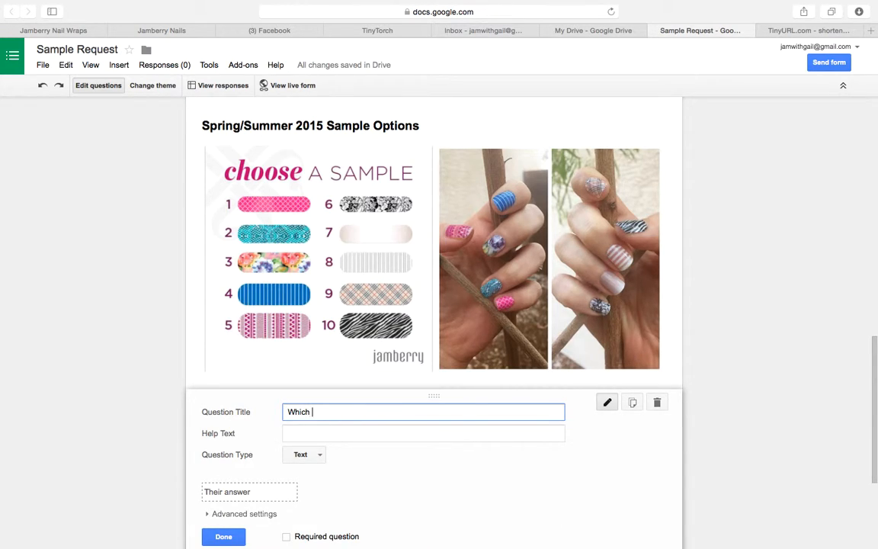
text(sample would you like?)
Set the sample question's help text to 'Samples are based on "average" nail sizes, but normal sheet will come with several options.'
click(328, 434)
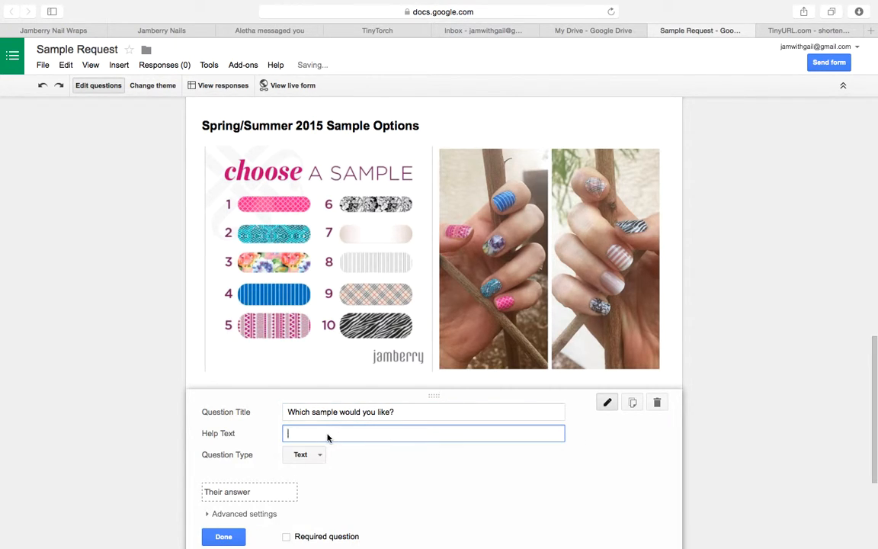
text(Samples are based )
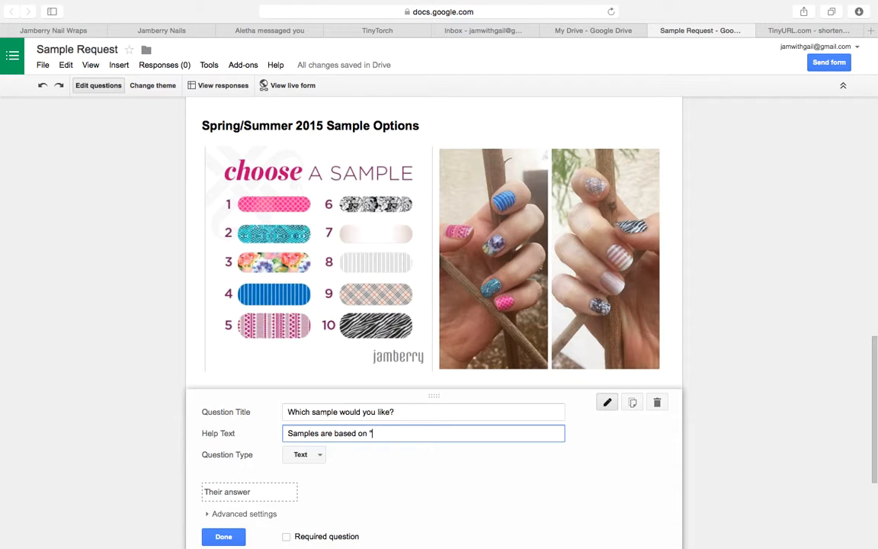
text(on "average" nail sizes.)
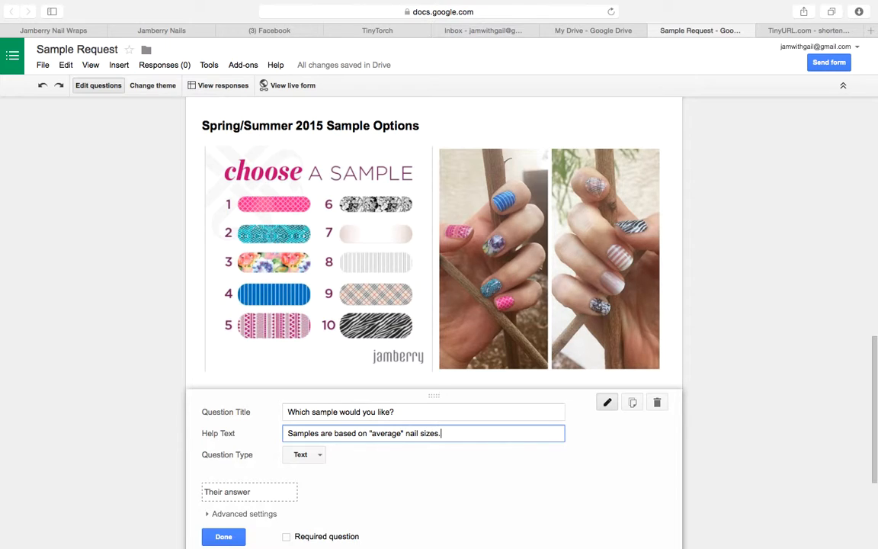
text(but normal sheet will come with )
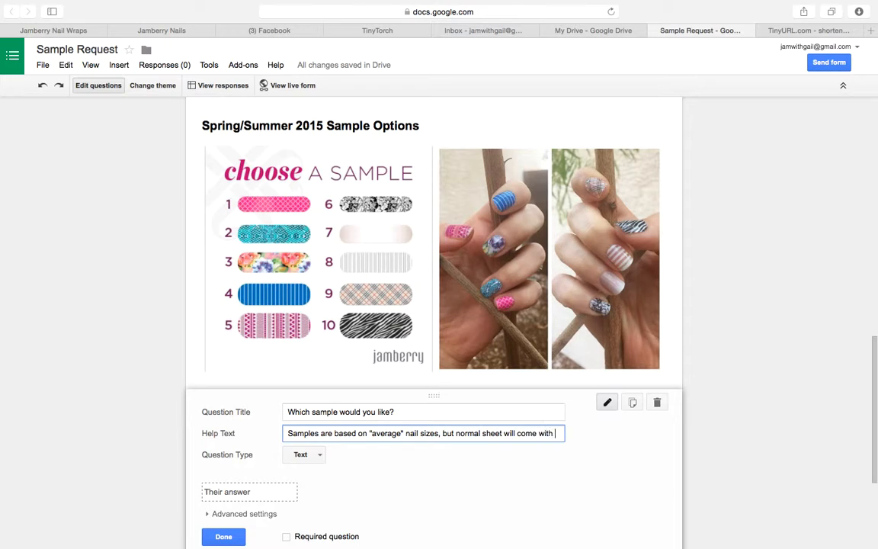
text(sever)
text(al)
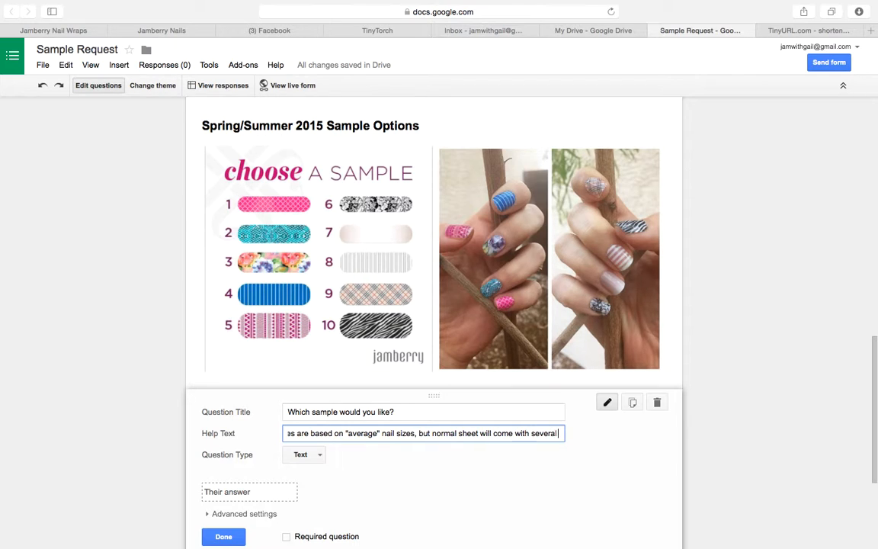
text( options.)
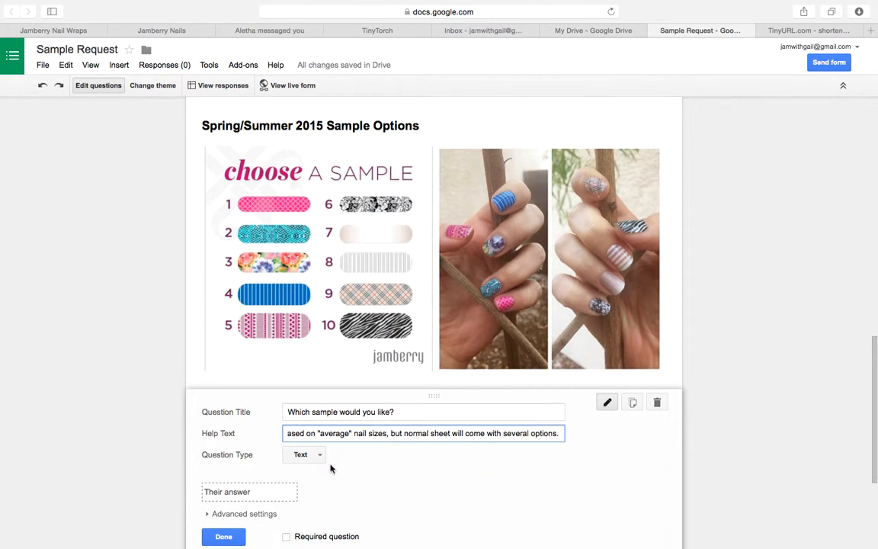
Make the "Which sample would you like?" question required and finish editing it
scroll(330, 466, down, 3)
click(287, 410)
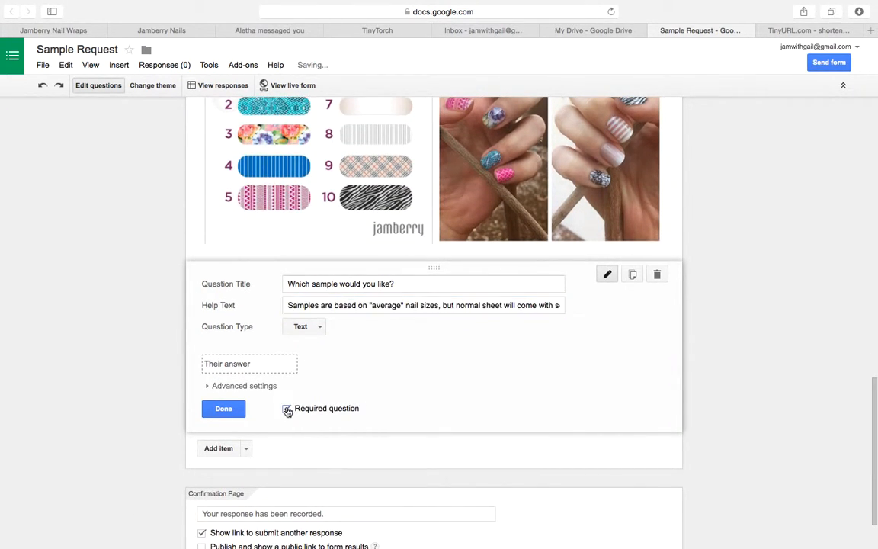
click(236, 410)
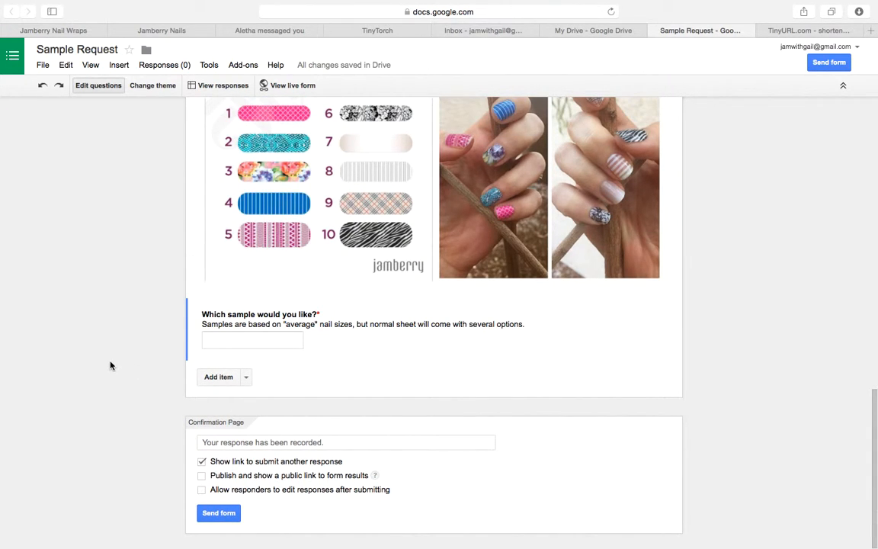
Add a Multiple choice question titled "Would you like to host a Jamberry party on Facebook and earn free product?" below the sample question
click(246, 378)
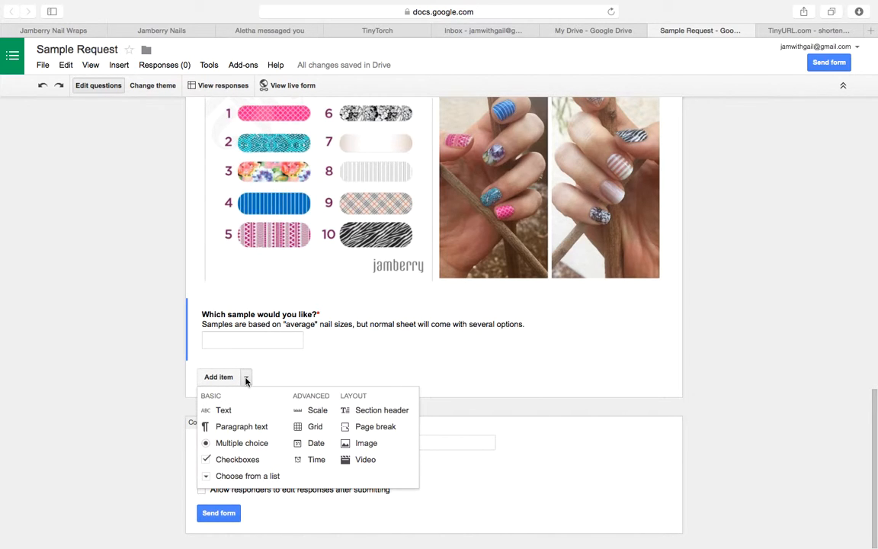
click(243, 443)
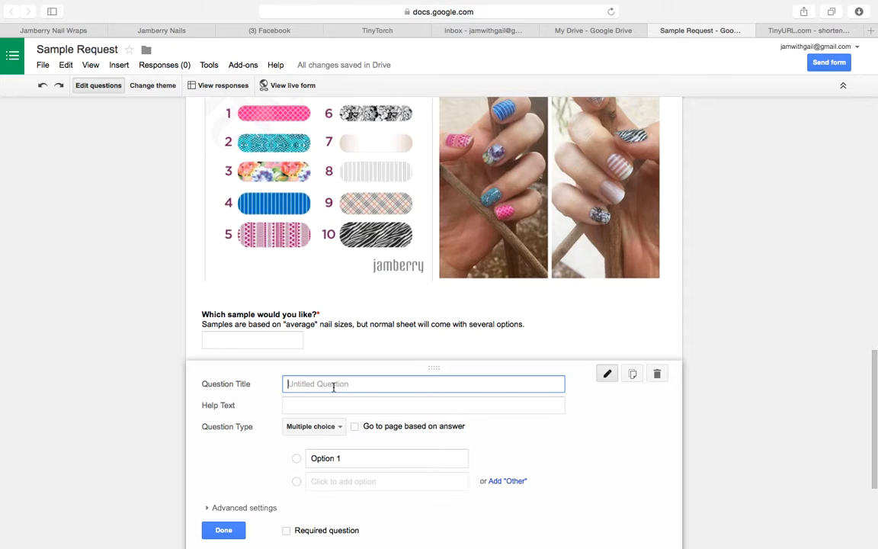
text(Would)
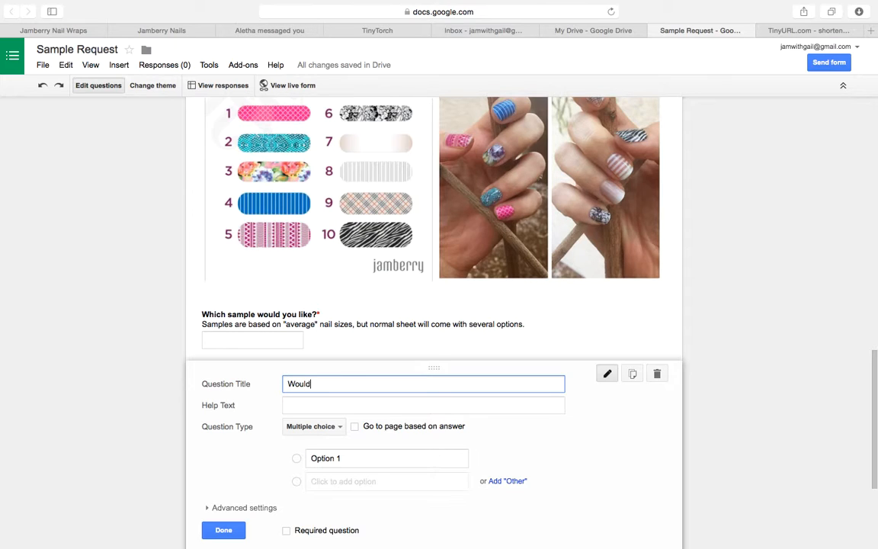
text( you like to host a Jamberry)
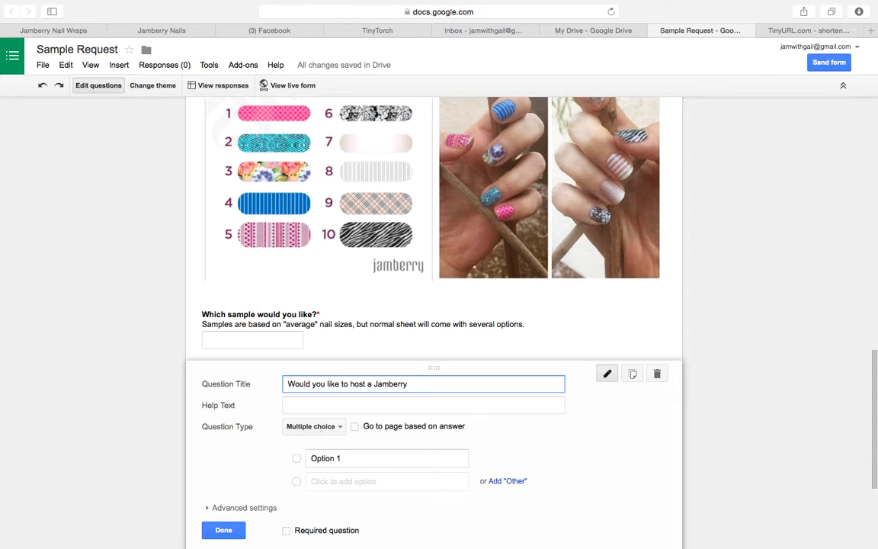
text( party on Facebook and earn f)
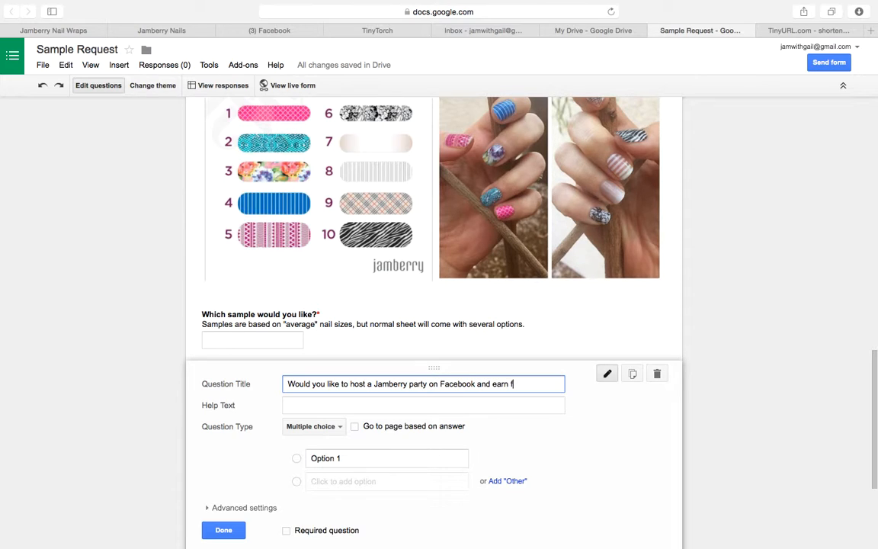
text(ree product?)
Give the party hosting question the answer options "YES!", "Maybe, keep in touch!" and "No, thank you."
click(340, 460)
text(YES!)
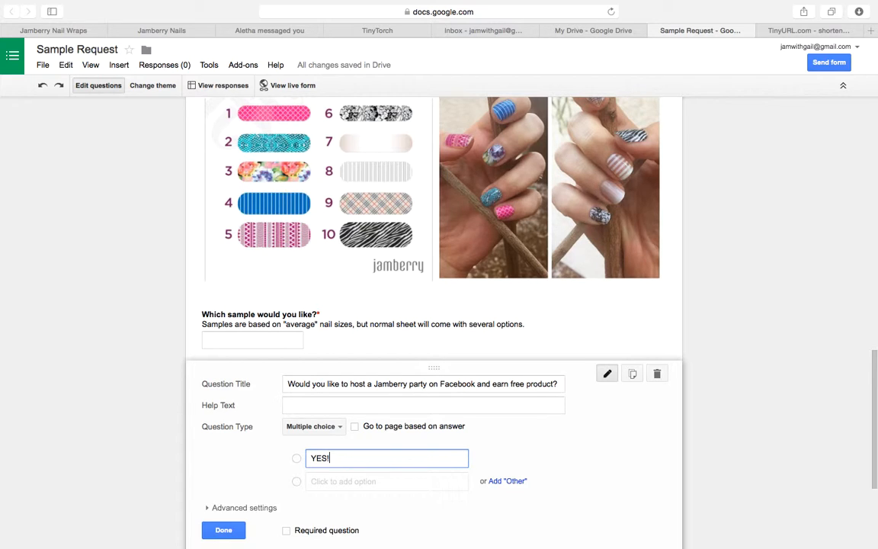
click(347, 481)
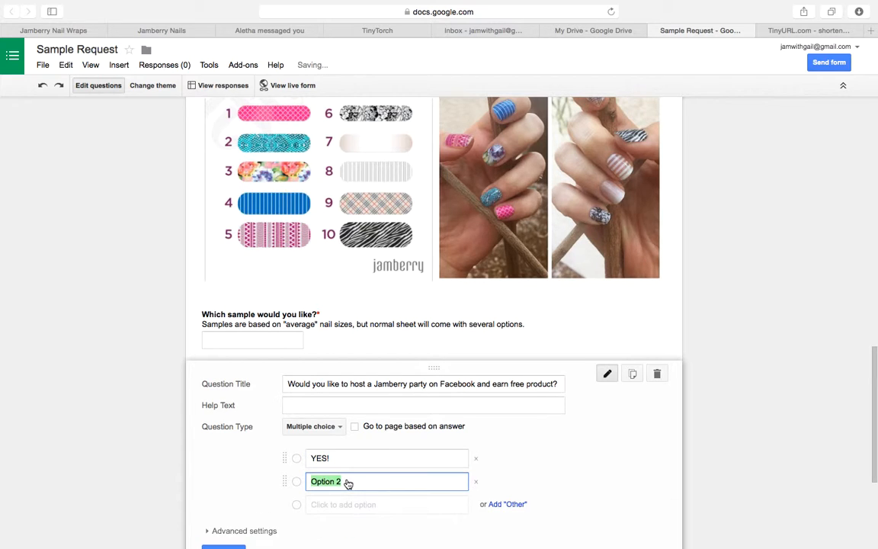
text(Mayb)
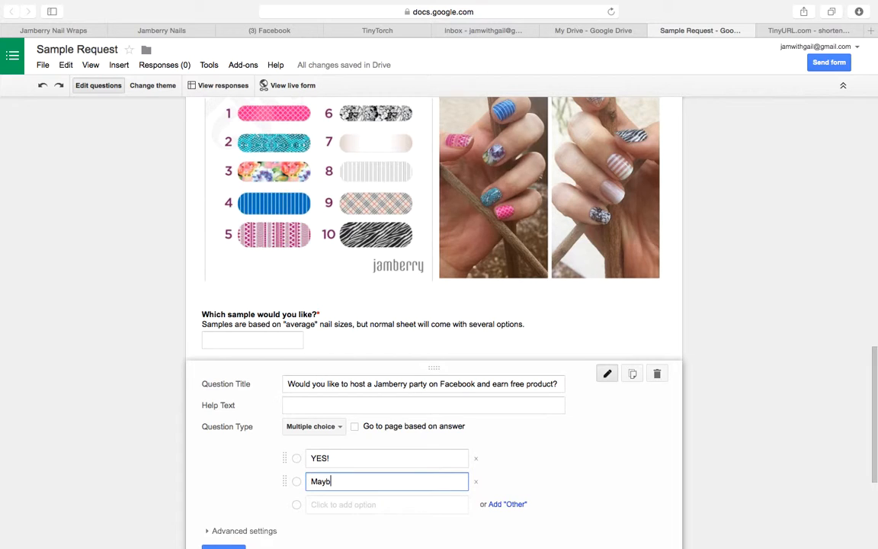
text(e, keep in touch!)
click(358, 504)
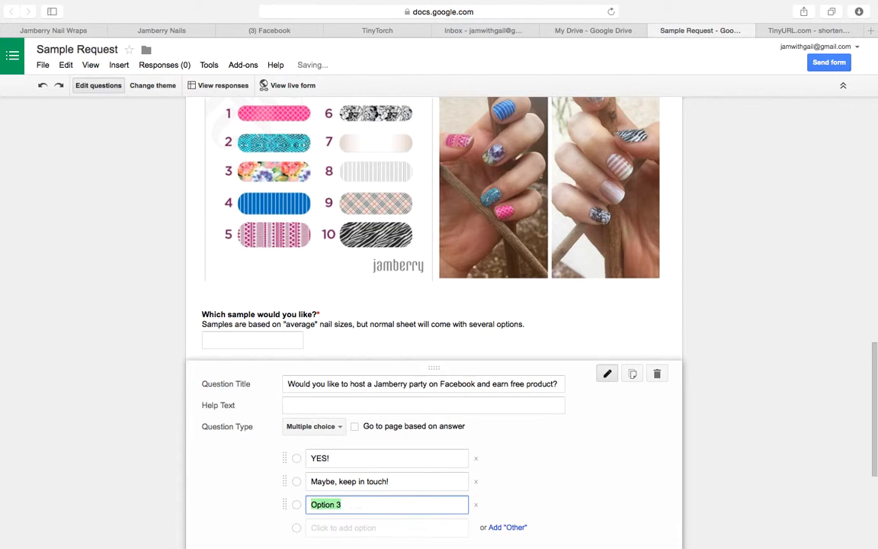
text(No, tha)
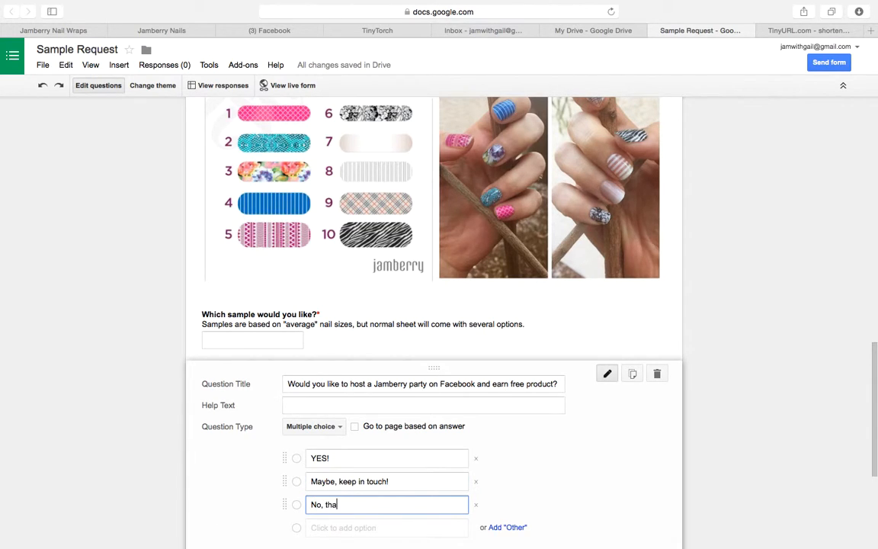
text(nk you.)
Make the party hosting question required and finish editing it
scroll(286, 372, down, 5)
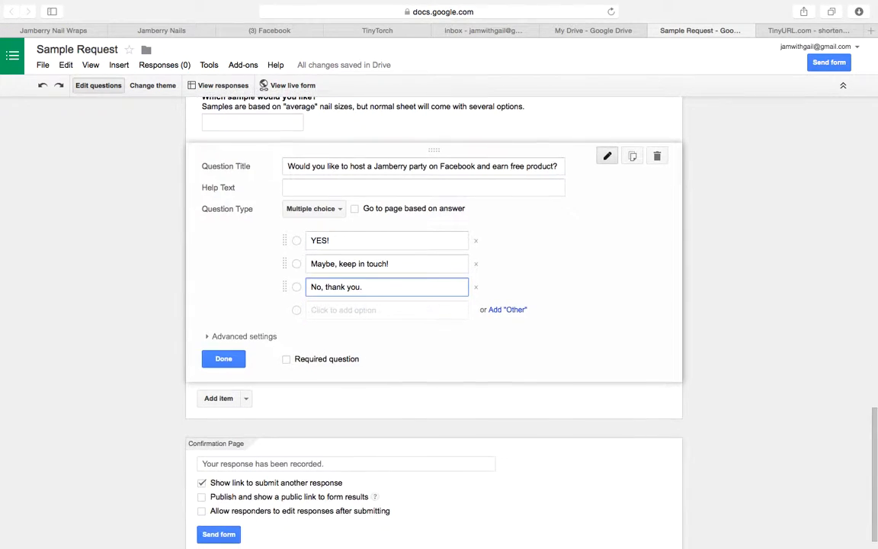
click(287, 359)
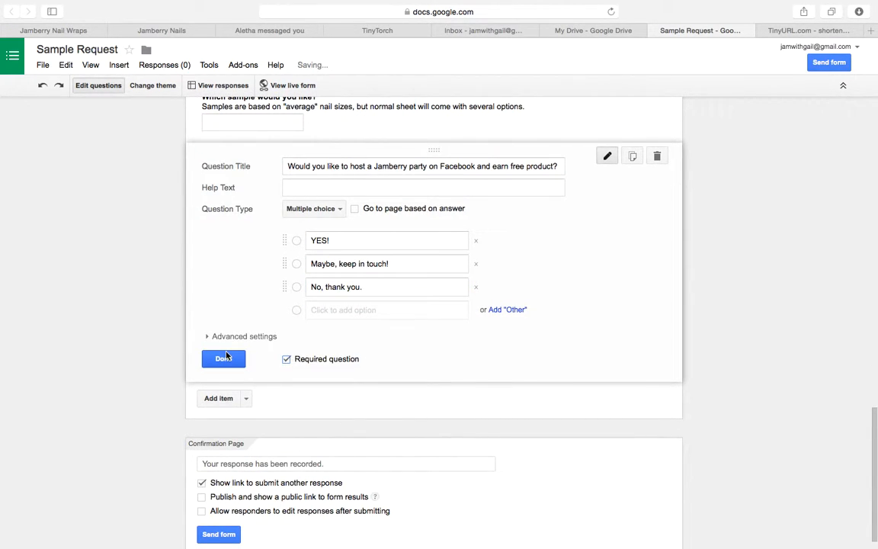
click(224, 358)
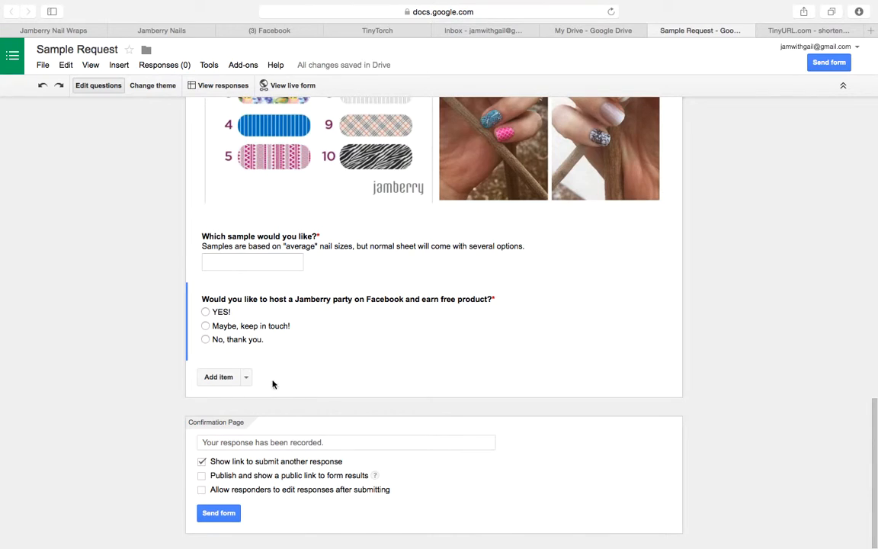
Add a Multiple choice question titled "Would you like to learn more about joining my Jamberry team?" below the party hosting question
click(246, 376)
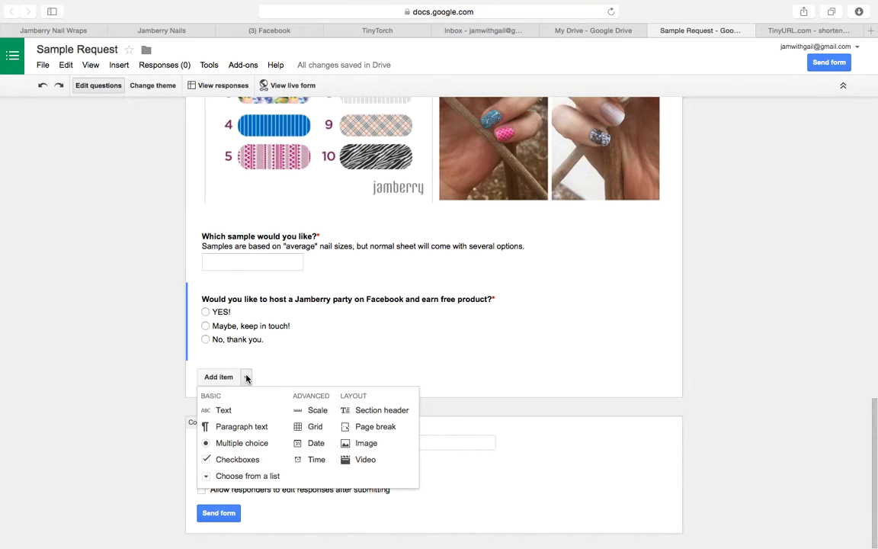
click(246, 450)
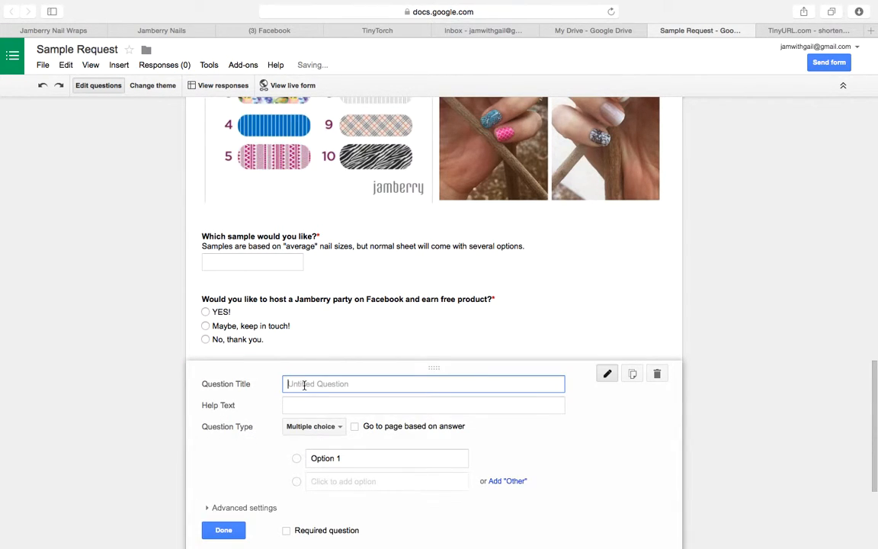
text(Would )
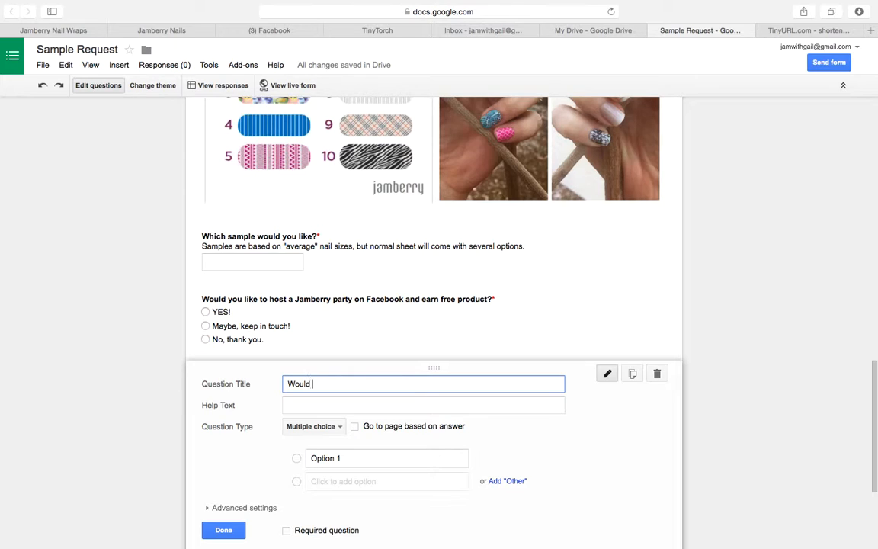
text(you like to  lea)
key(BackSpace)
key(BackSpace)
key(BackSpace)
key(BackSpace)
text(learn more about)
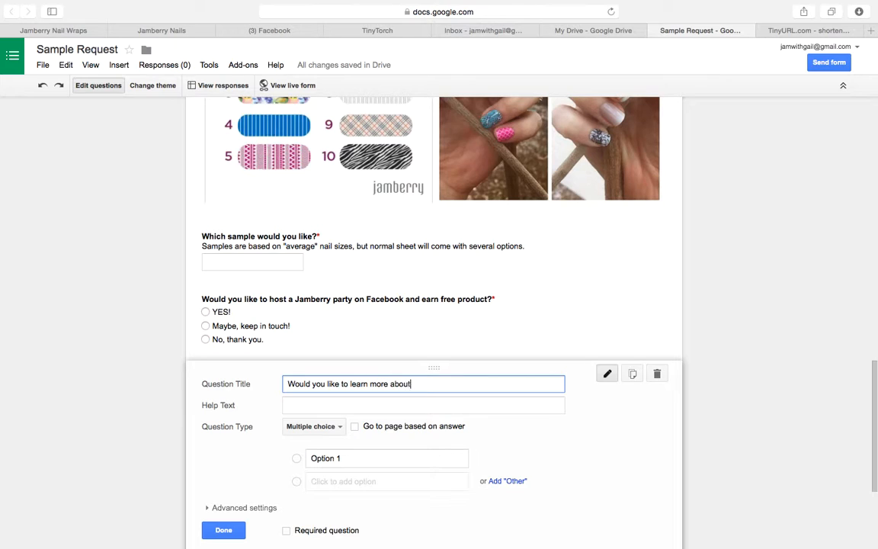
text( joining my Jamberry team?)
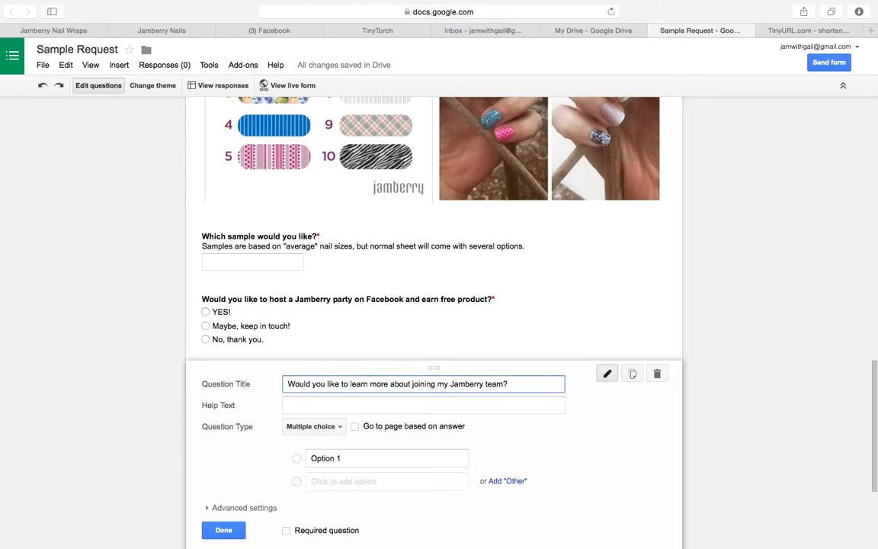
Give the team joining question the answer options "Sign me up!", "Tell me more.", "Maybe down the road." and "Not for me, thank you."
click(345, 458)
text(Sig)
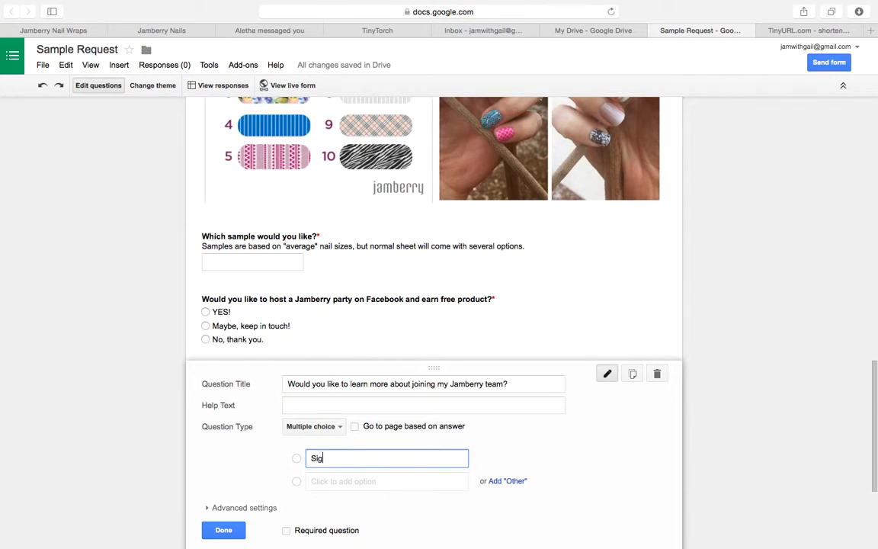
text(n me up!)
click(385, 483)
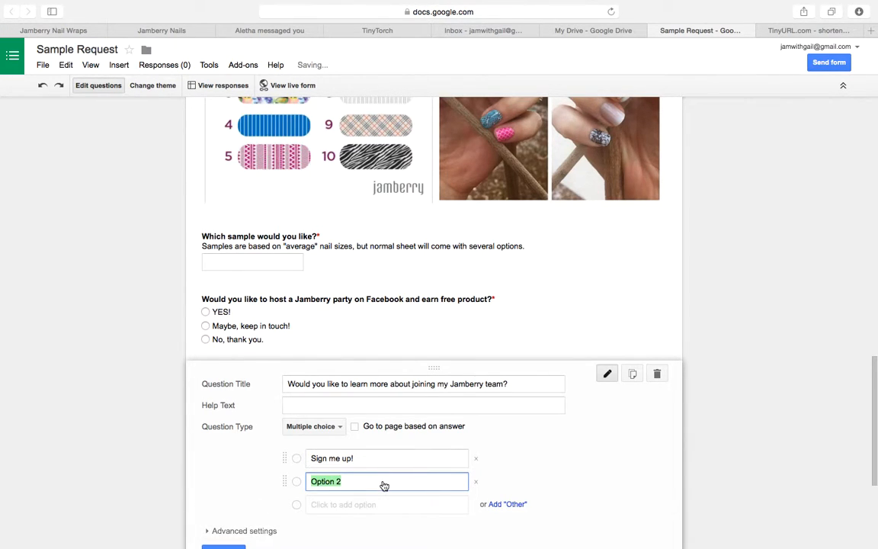
text(Tell me more.)
click(386, 507)
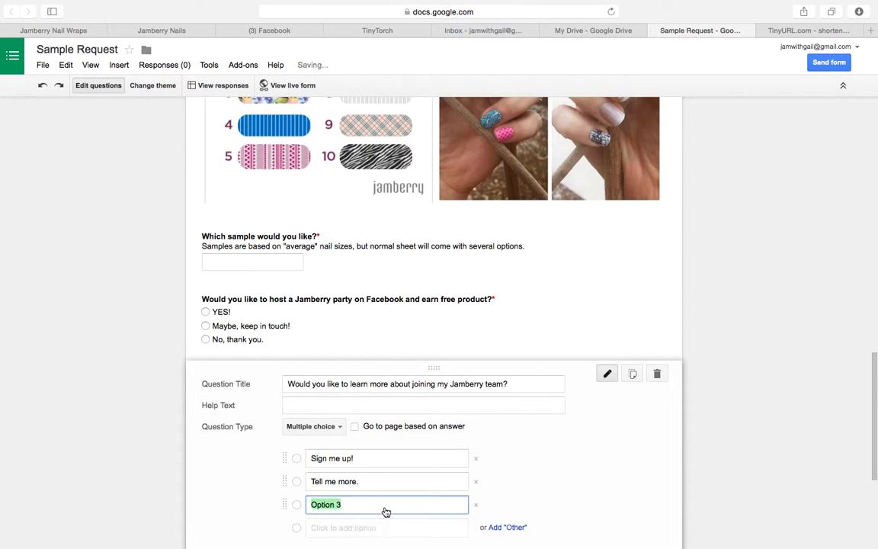
text(Maybe do)
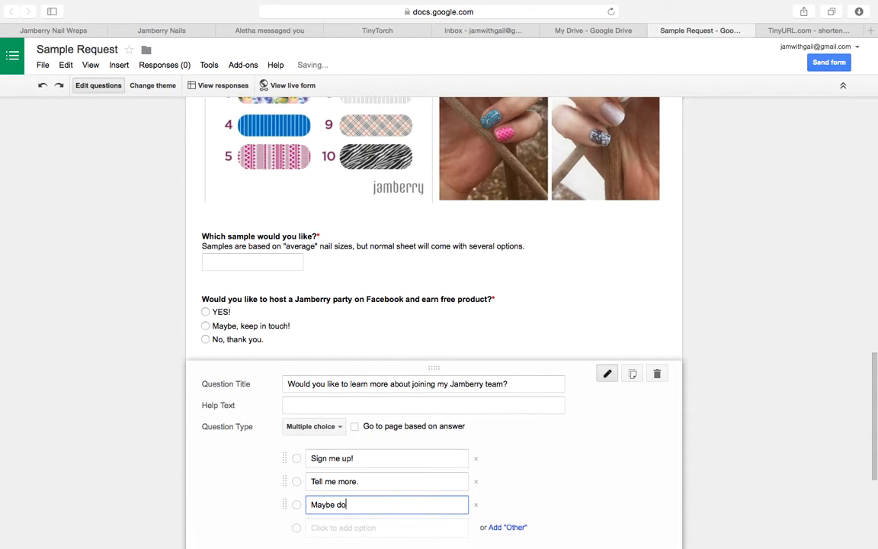
text(wn the road.)
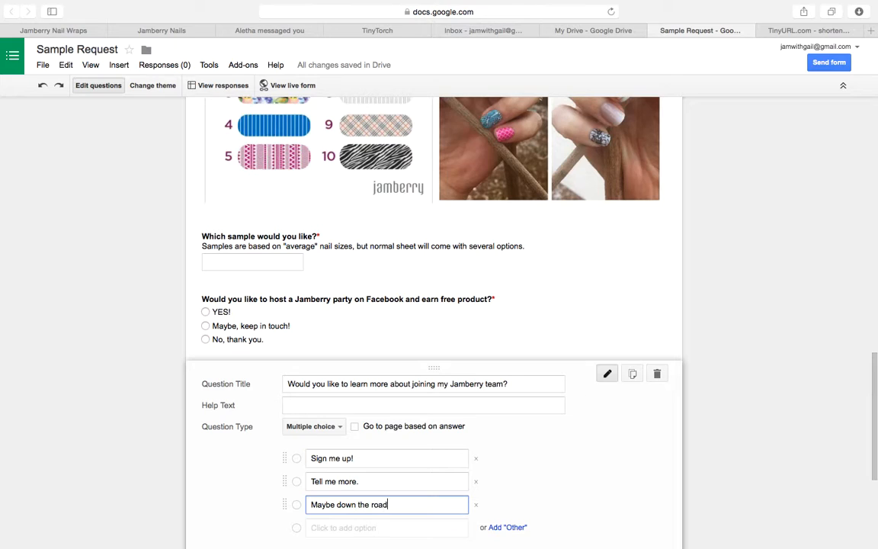
click(380, 528)
text(N)
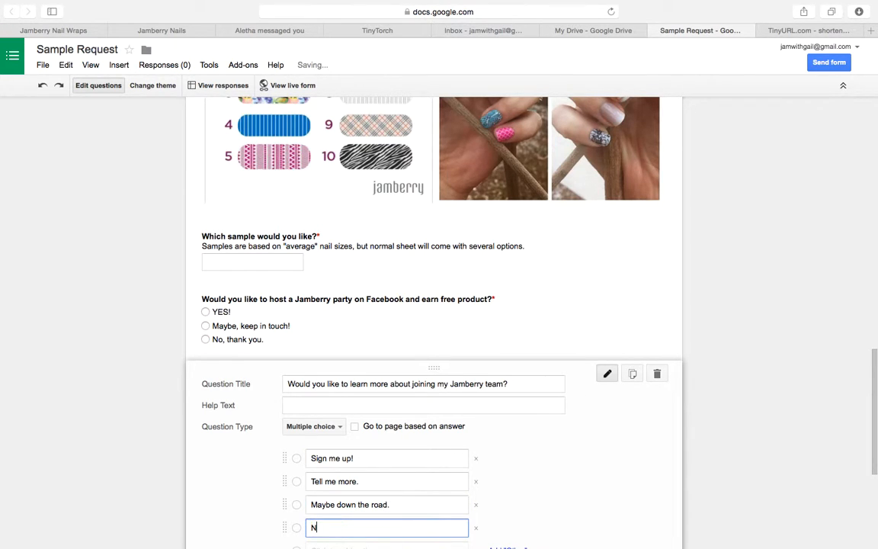
text(ot for)
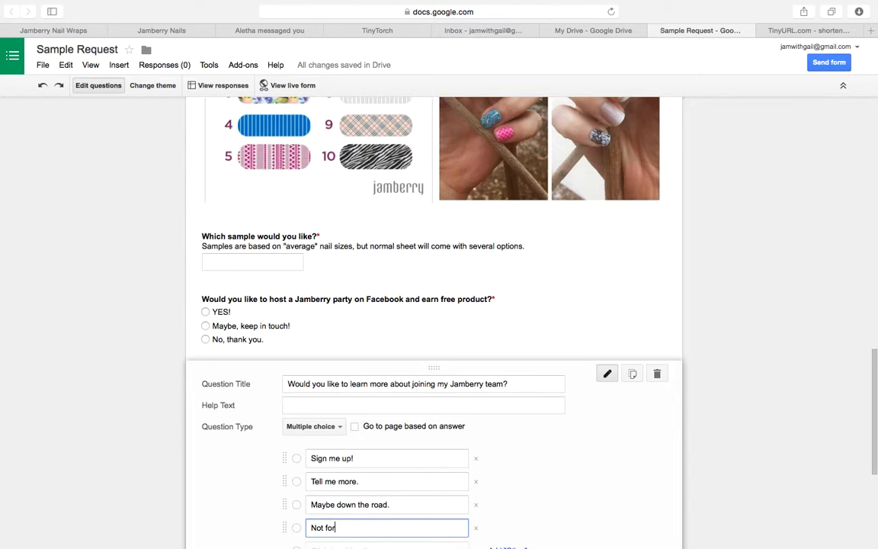
text( me, thank you.)
Make the team joining question required and finish editing it
scroll(434, 320, down, 3)
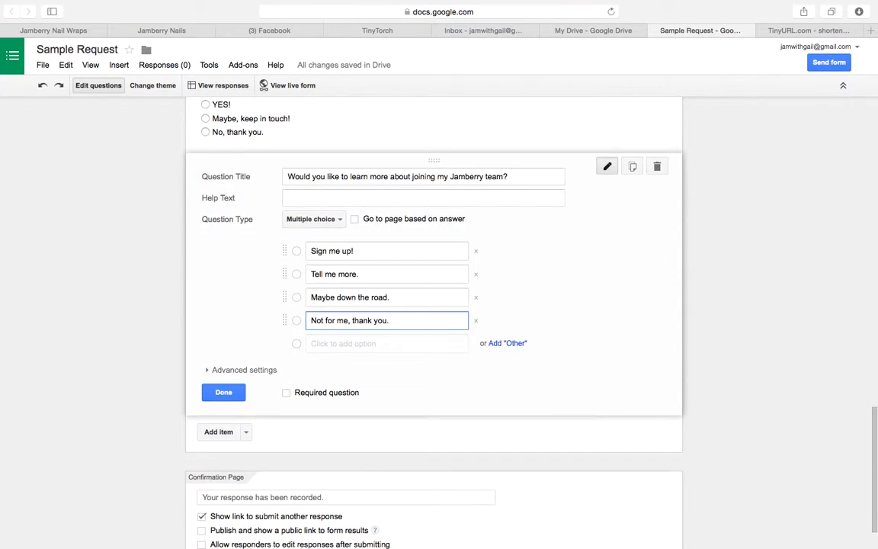
click(287, 392)
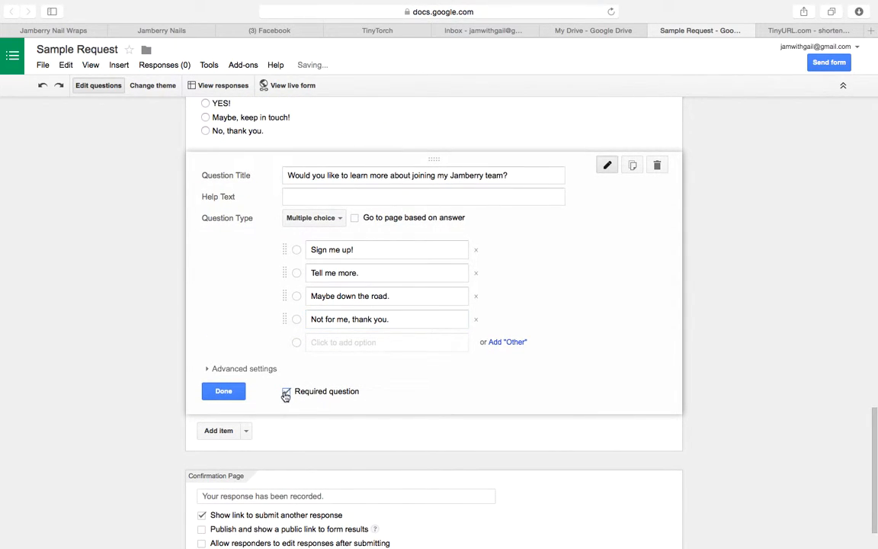
click(229, 392)
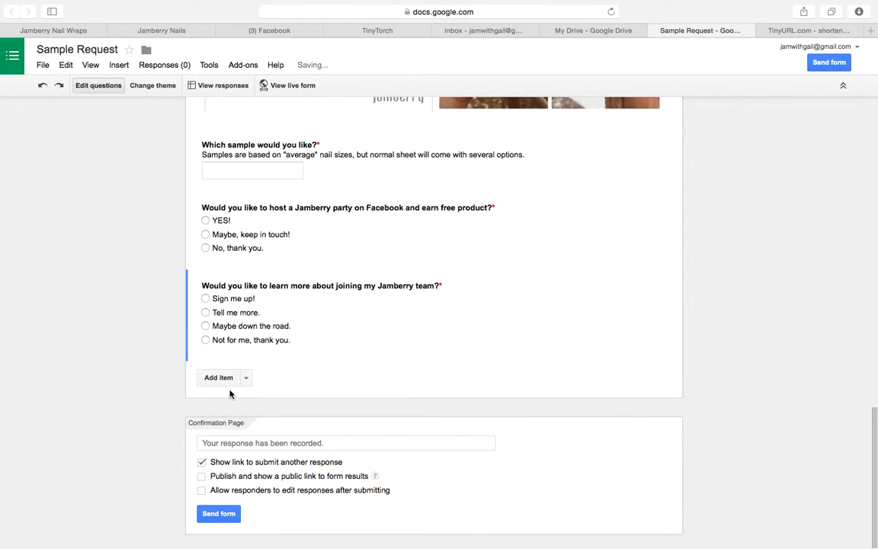
Open the form's sending options, copy the full link to share and close the dialog
scroll(101, 339, up, 15)
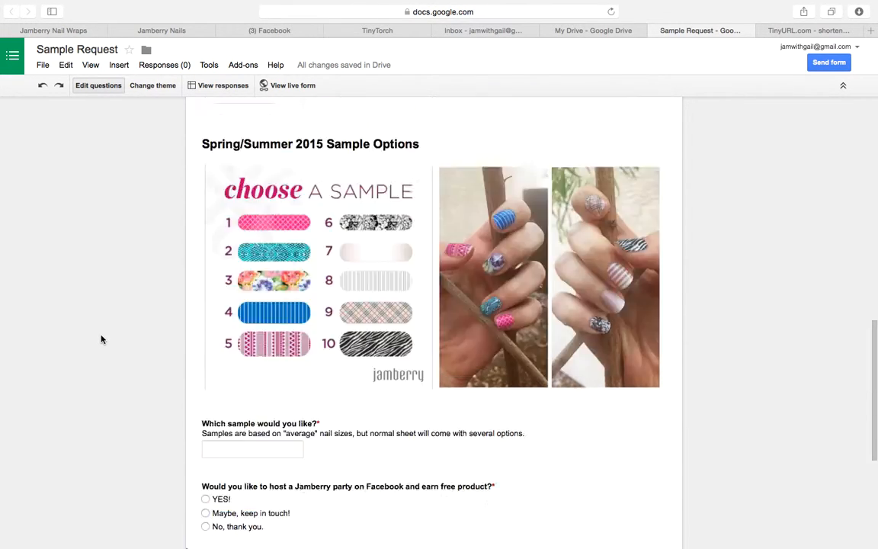
scroll(101, 339, down, 15)
scroll(102, 339, up, 15)
click(830, 64)
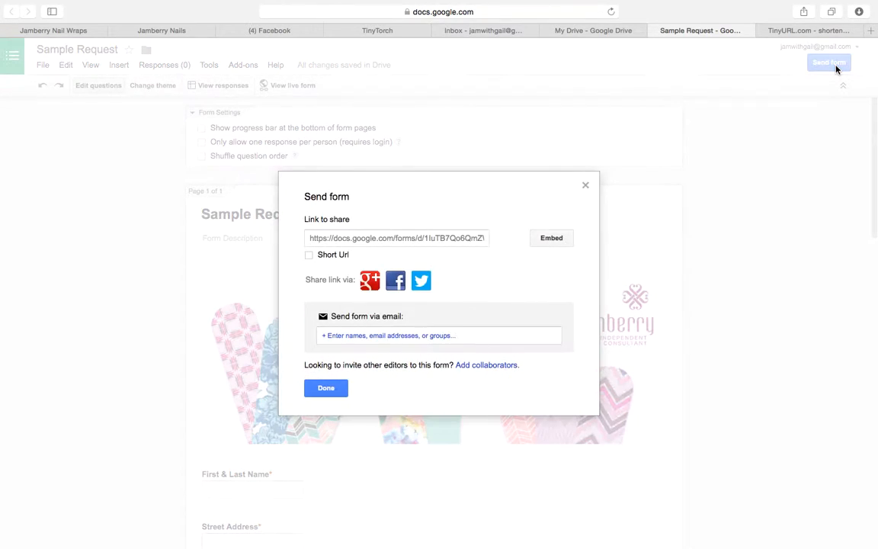
click(408, 238)
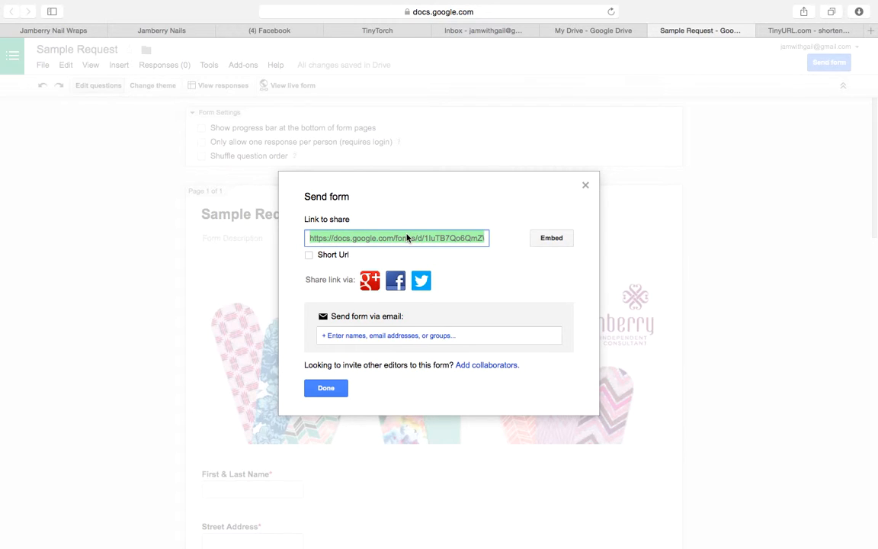
click(586, 186)
Look through the finished form and switch to the TinyURL page
scroll(778, 282, down, 15)
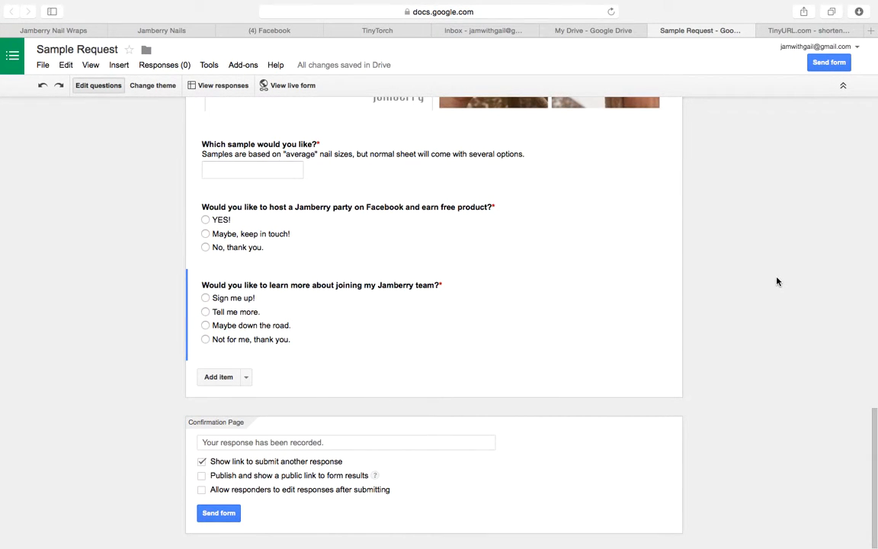
scroll(778, 282, up, 15)
scroll(777, 282, down, 3)
scroll(778, 283, down, 10)
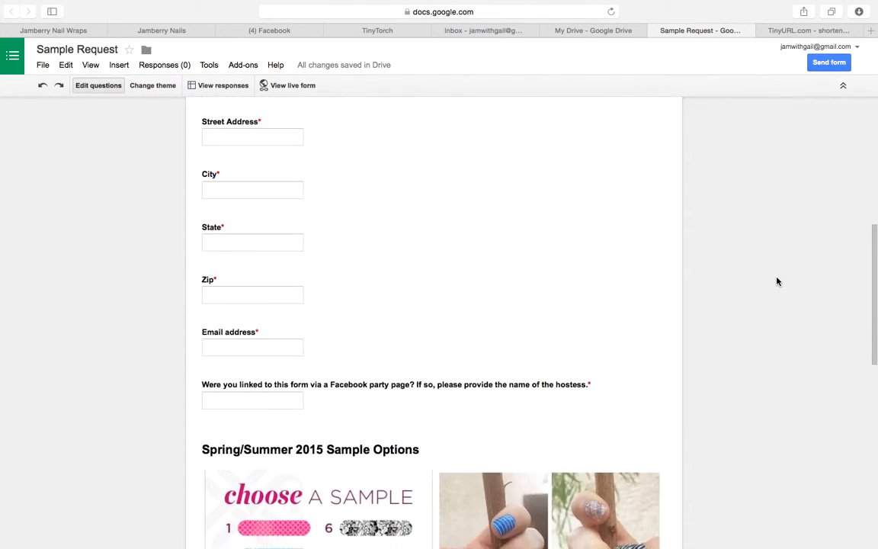
scroll(778, 283, up, 15)
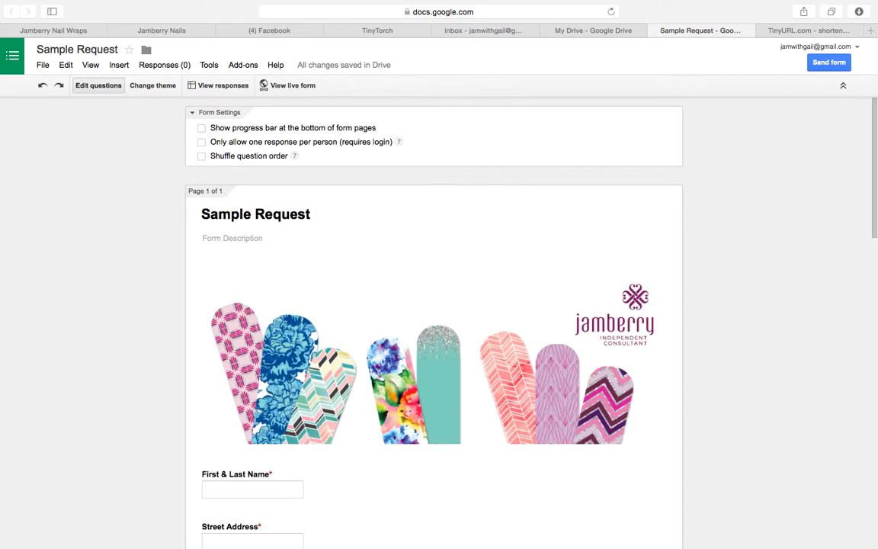
click(785, 43)
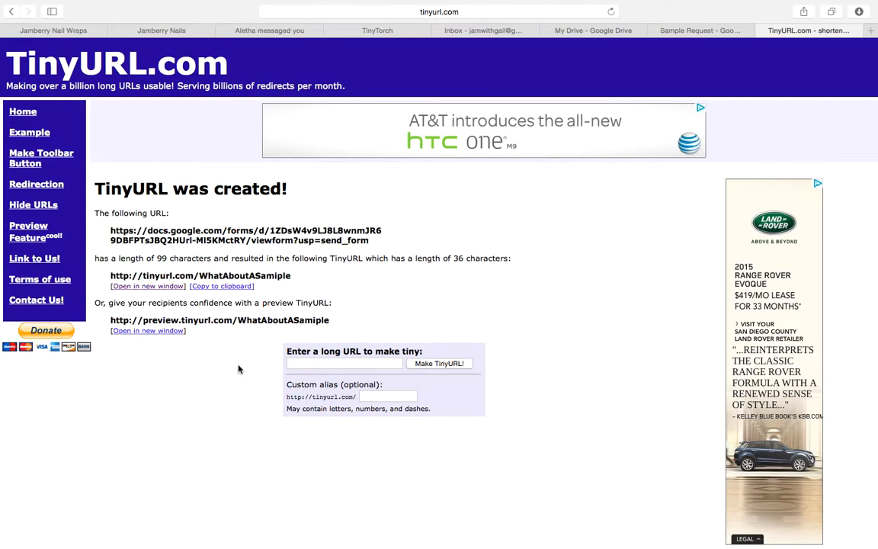
Try to create a TinyURL for the copied form link with the custom alias "SampleJams"
click(352, 363)
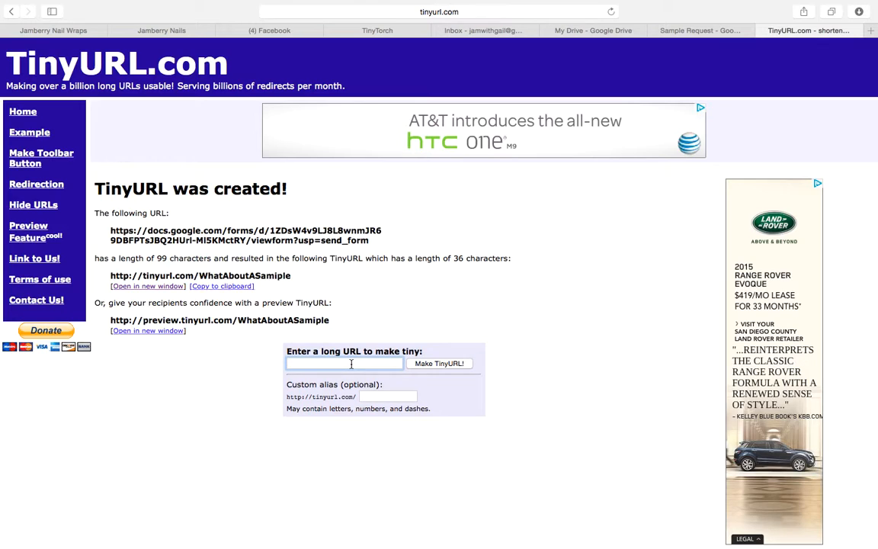
key(super+v)
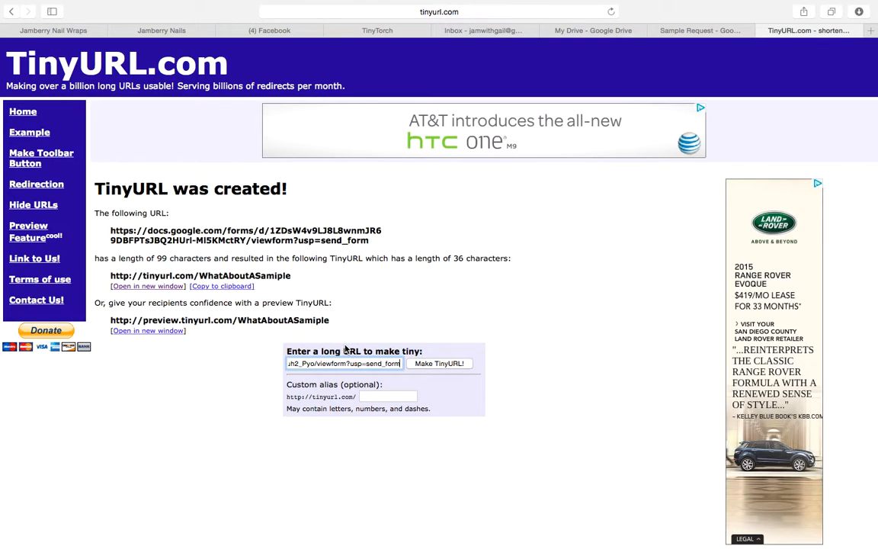
click(373, 398)
text(Sample)
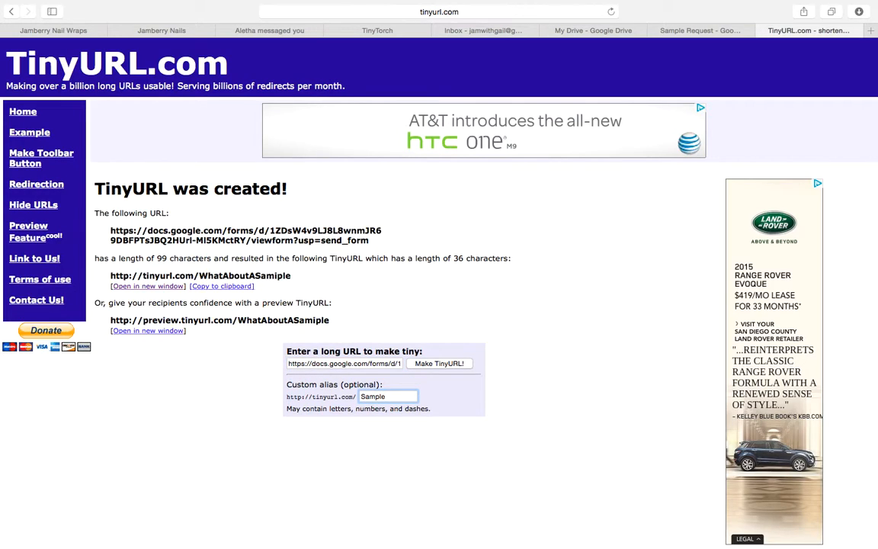
text(Jams)
scroll(271, 395, down, 3)
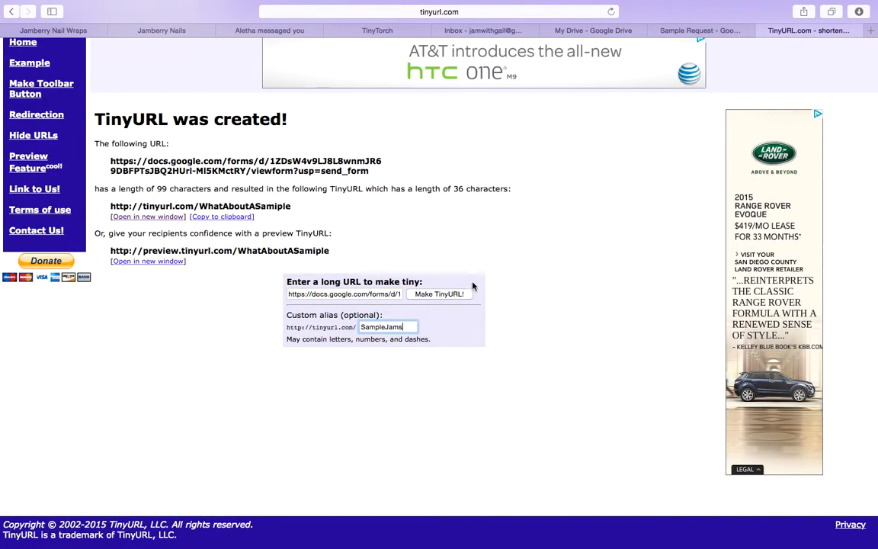
click(459, 294)
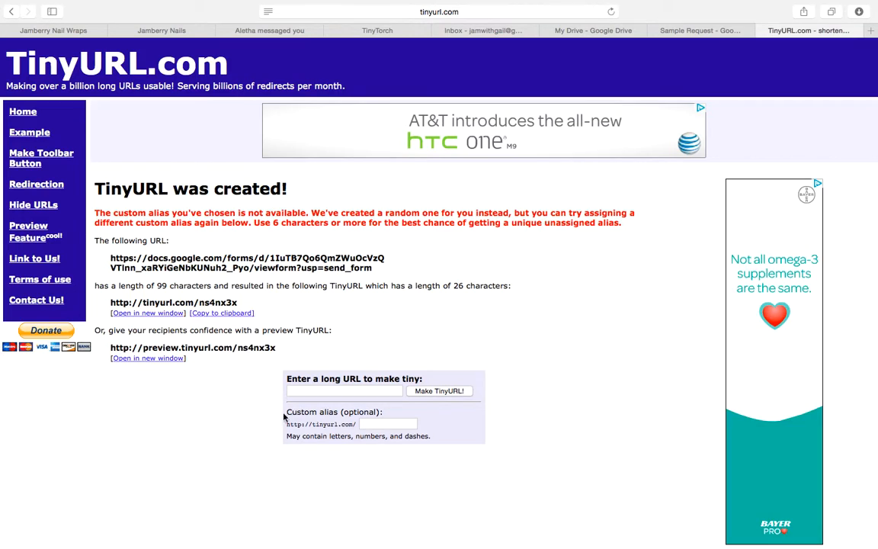
Create a TinyURL for the form link with the custom alias "OneNoOneWouldUse"
click(317, 391)
text(https://docs.google.com/forms/d/1IuTB7Qo6QmZWuOcVzQVTinn_xaRYiGeNbKUNuh2_Pyo/viewform?usp=send_form)
click(396, 424)
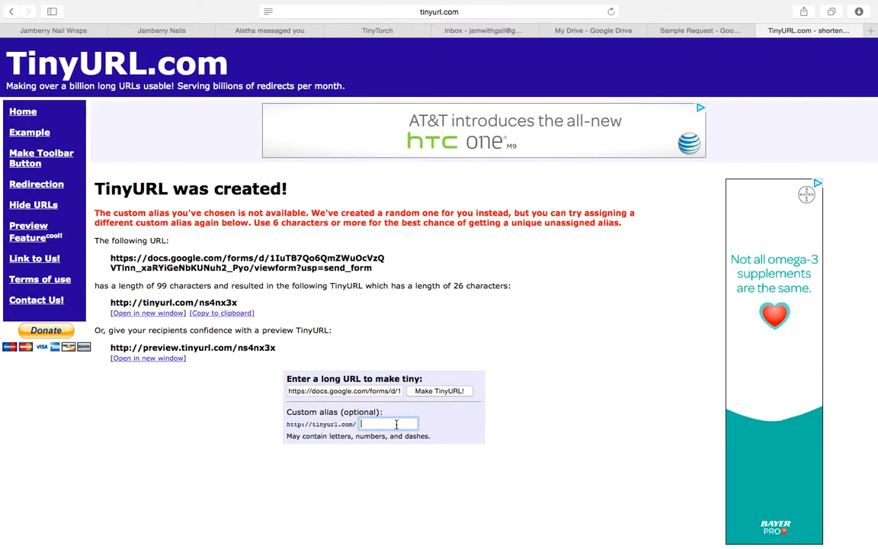
text(On)
text(eNoOneWouldUSe)
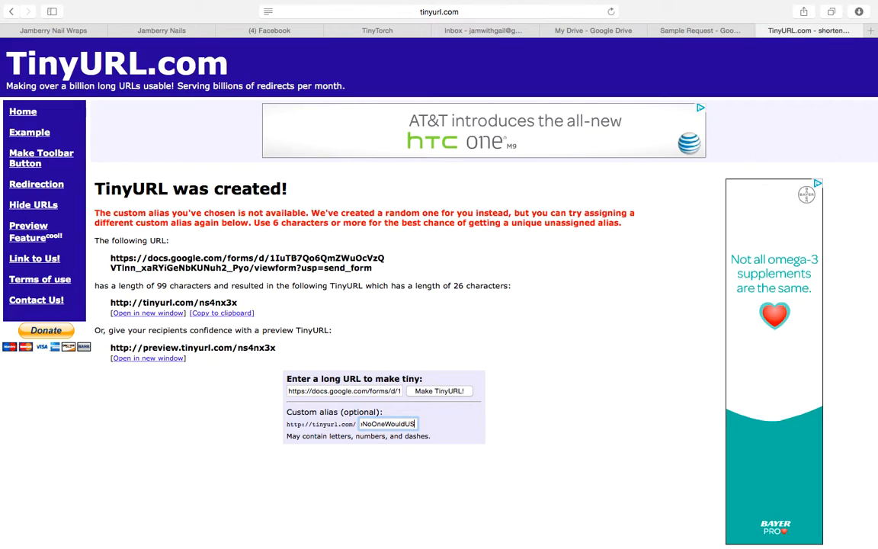
key(BackSpace)
key(BackSpace)
text(se)
click(465, 390)
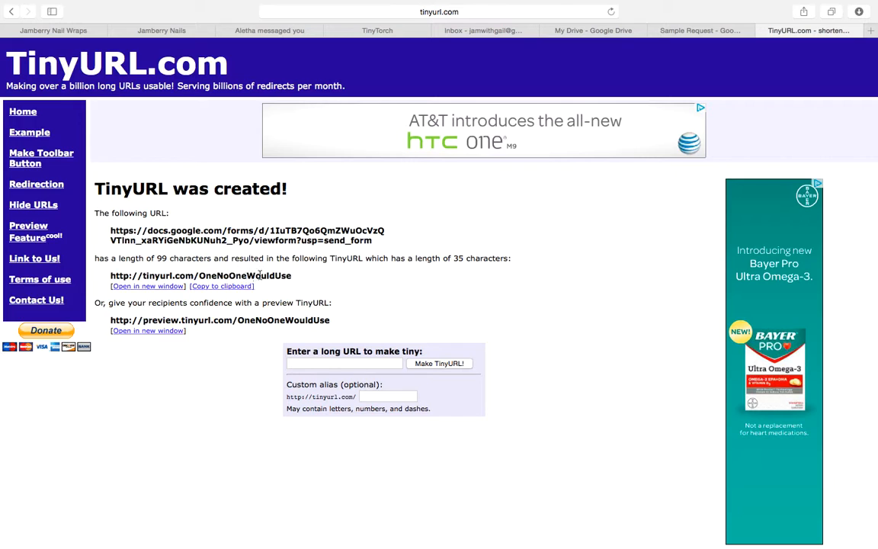
drag(293, 276, 113, 274)
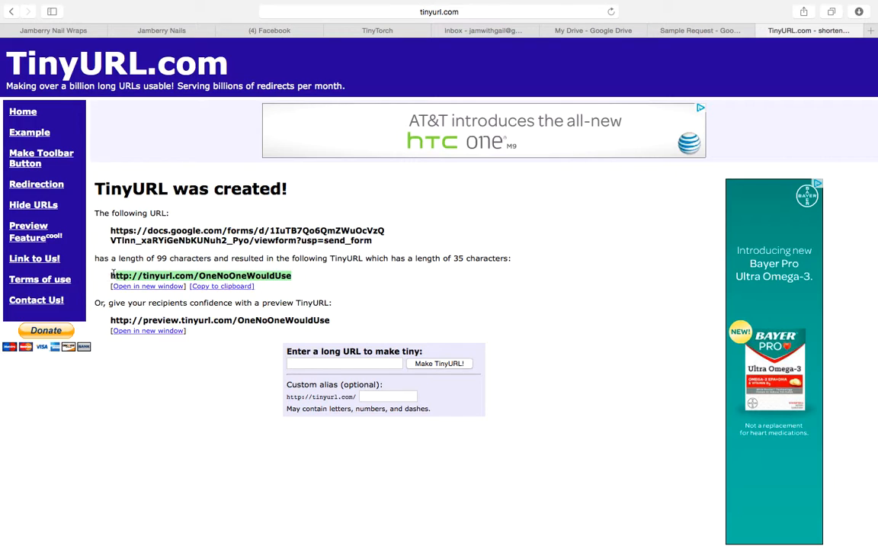
right_click(126, 276)
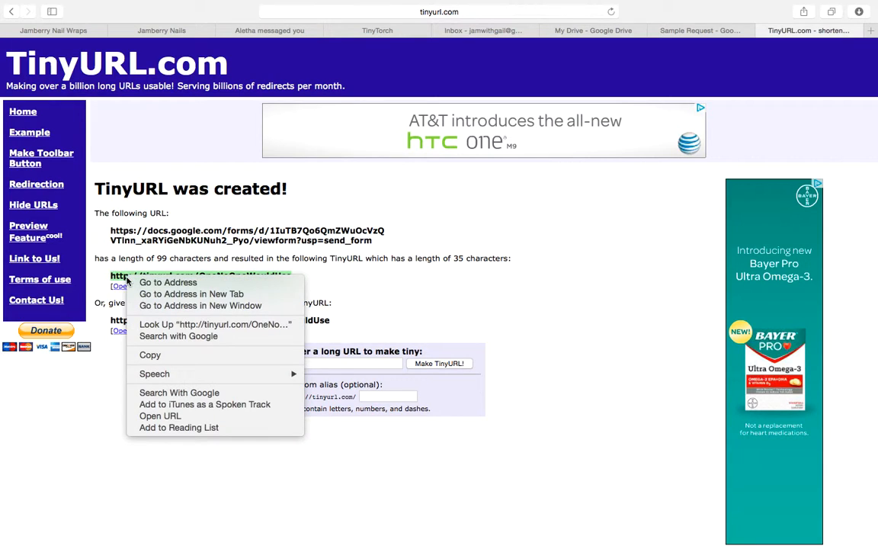
click(163, 356)
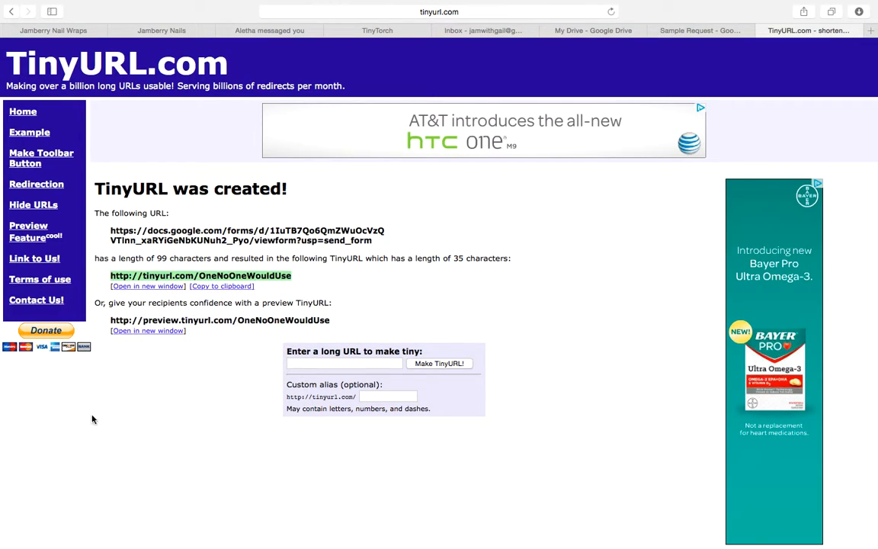
key(ctrl+Left)
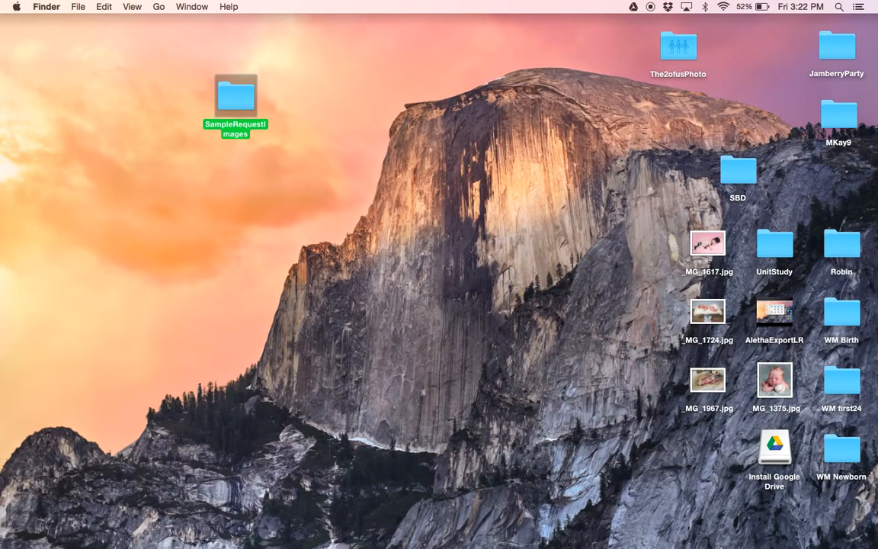
mouse_move(657, 537)
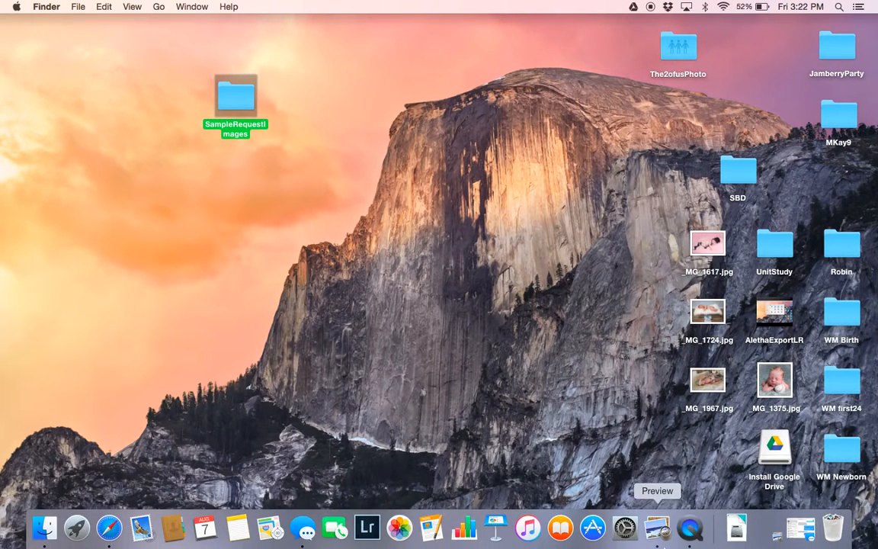
click(238, 528)
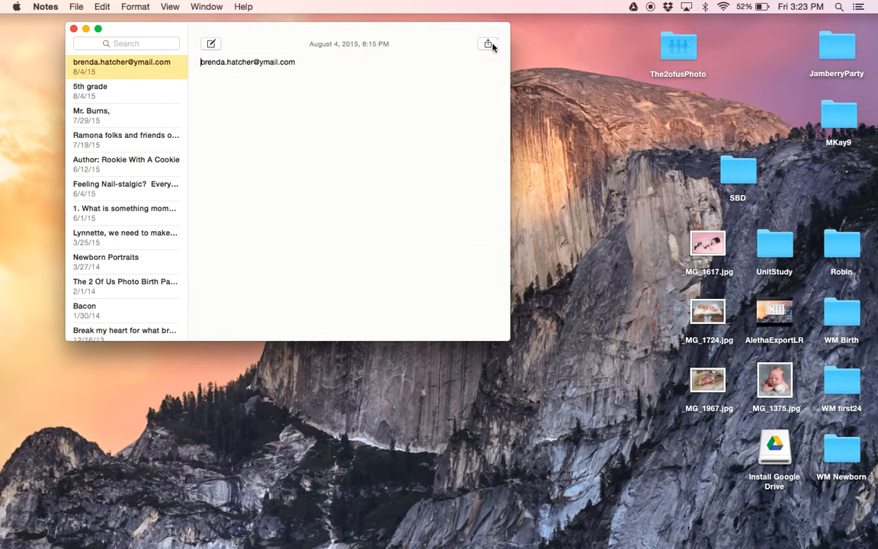
click(218, 44)
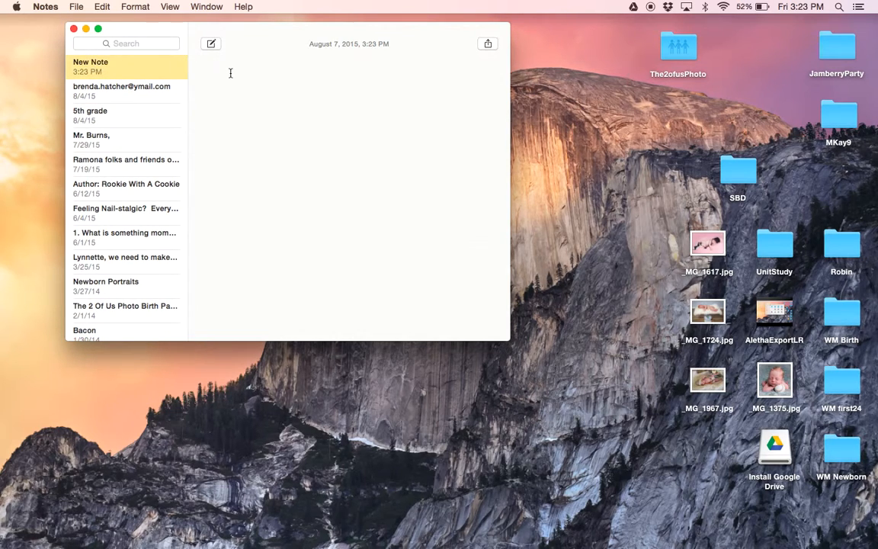
key(super+v)
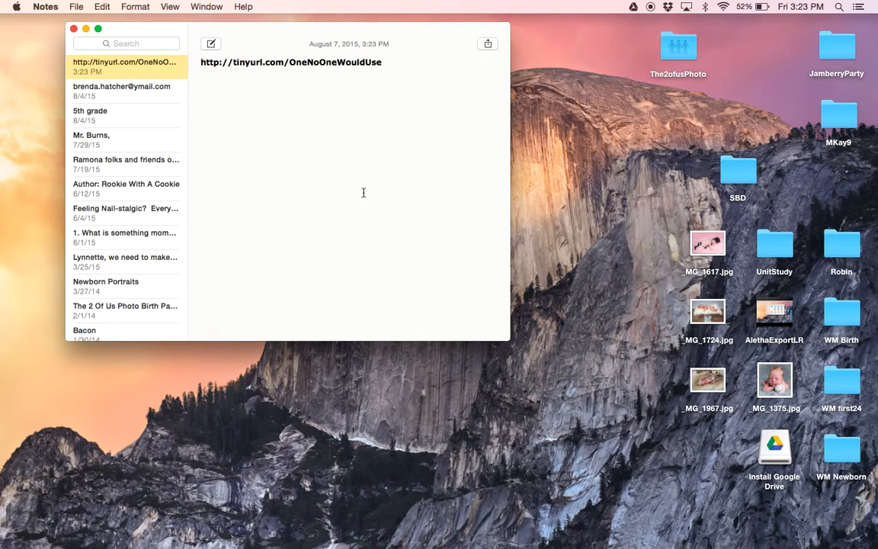
key(ctrl+Right)
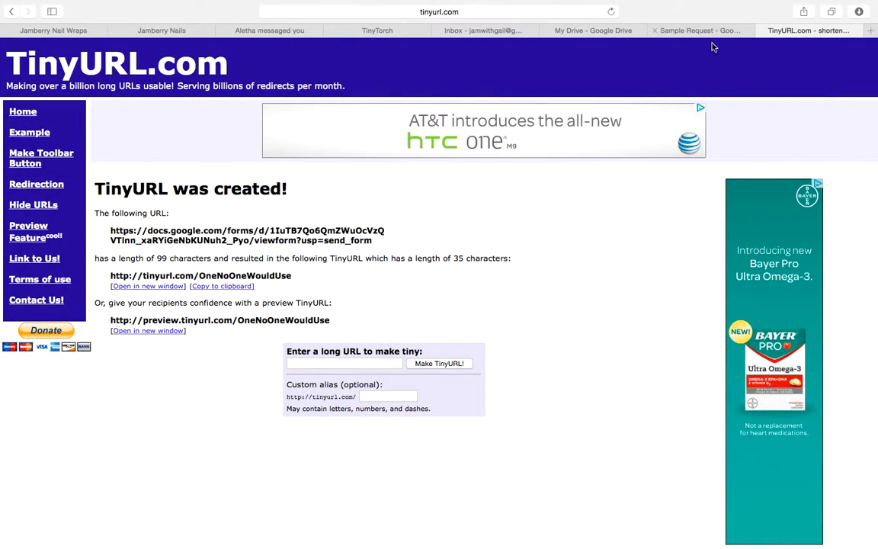
key(ctrl+Left)
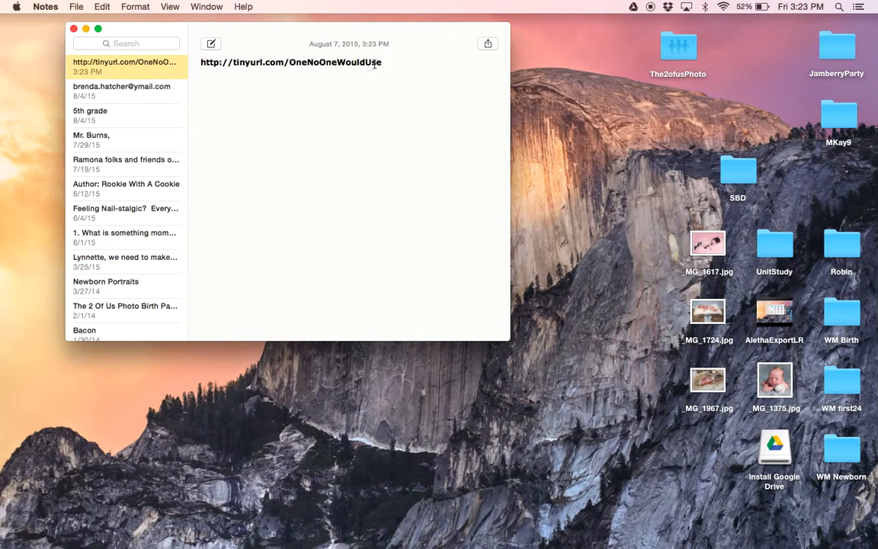
key(ctrl+Right)
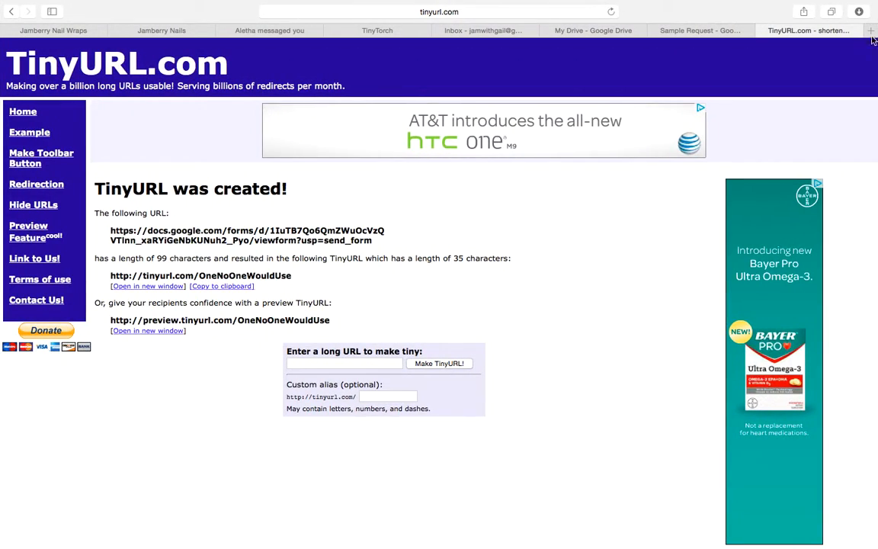
click(873, 32)
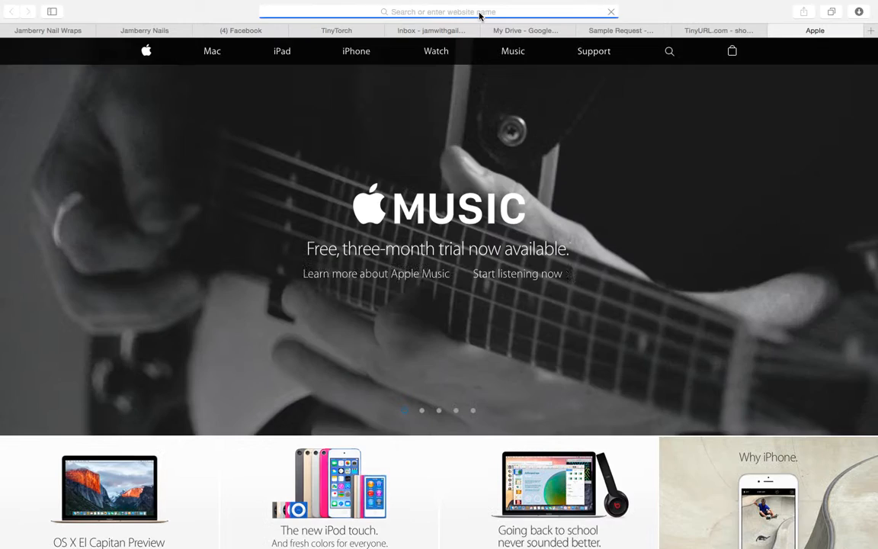
click(478, 11)
key(super+v)
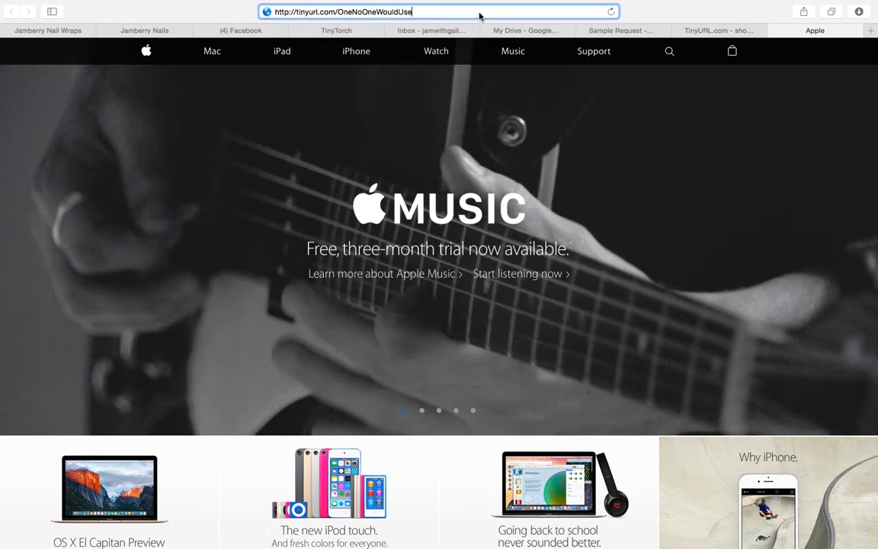
key(Return)
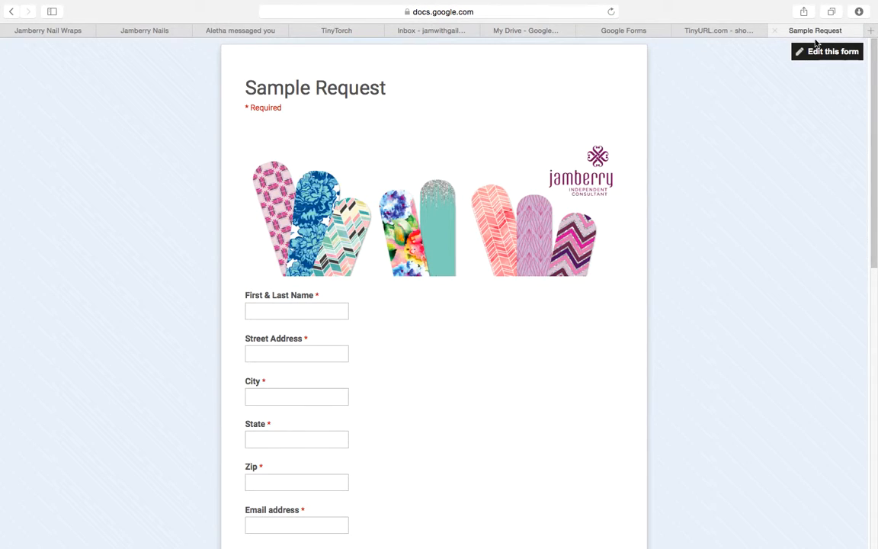
Go from the Gmail inbox to Google Drive and open the Sample Request form in its editor
click(444, 31)
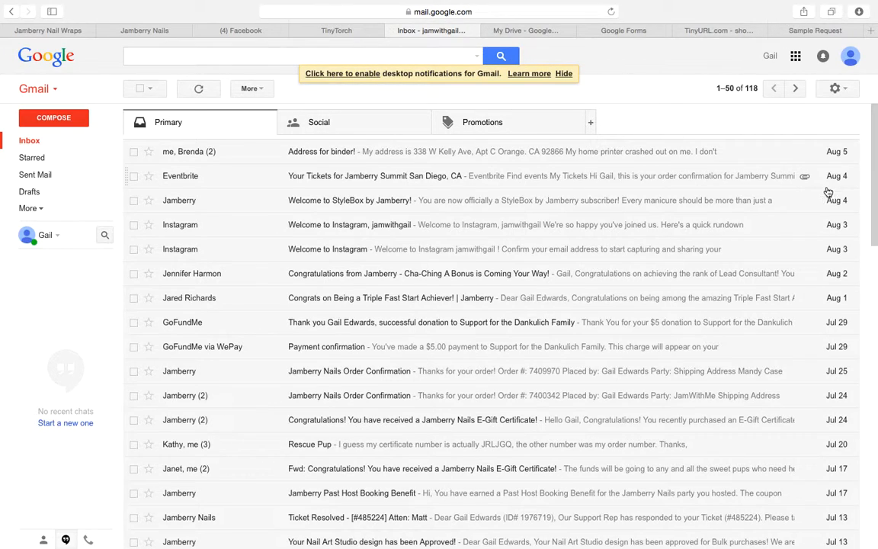
click(796, 56)
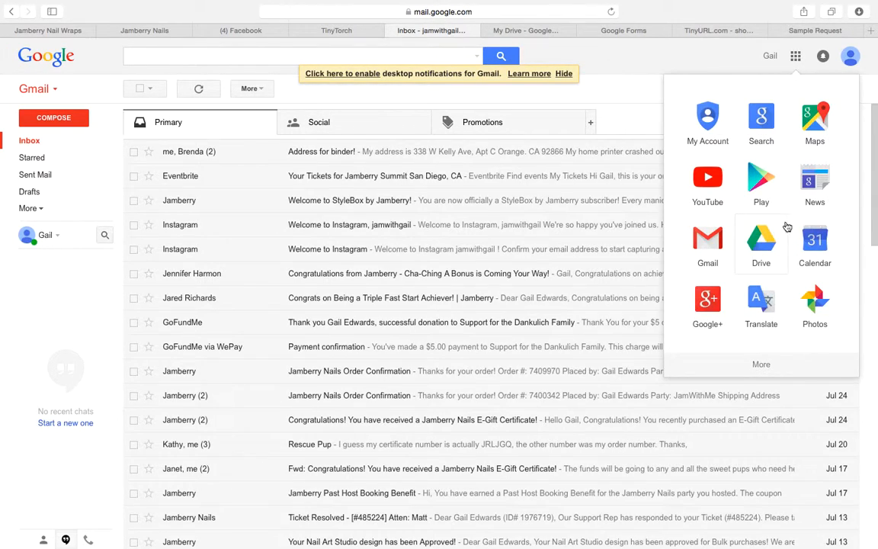
click(758, 244)
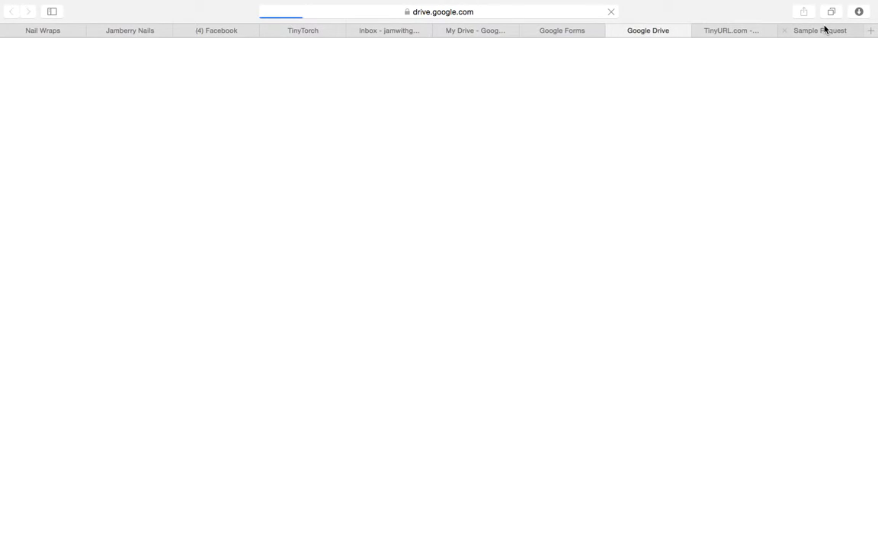
click(824, 30)
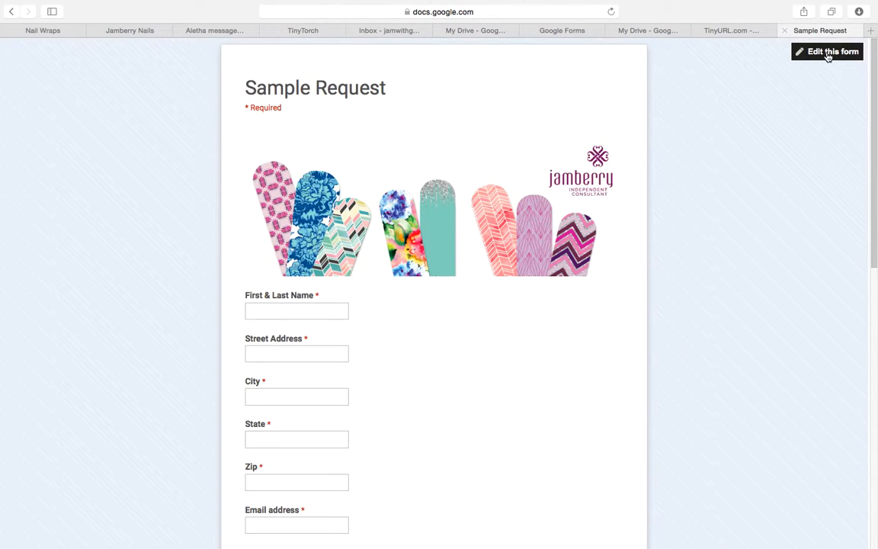
click(658, 31)
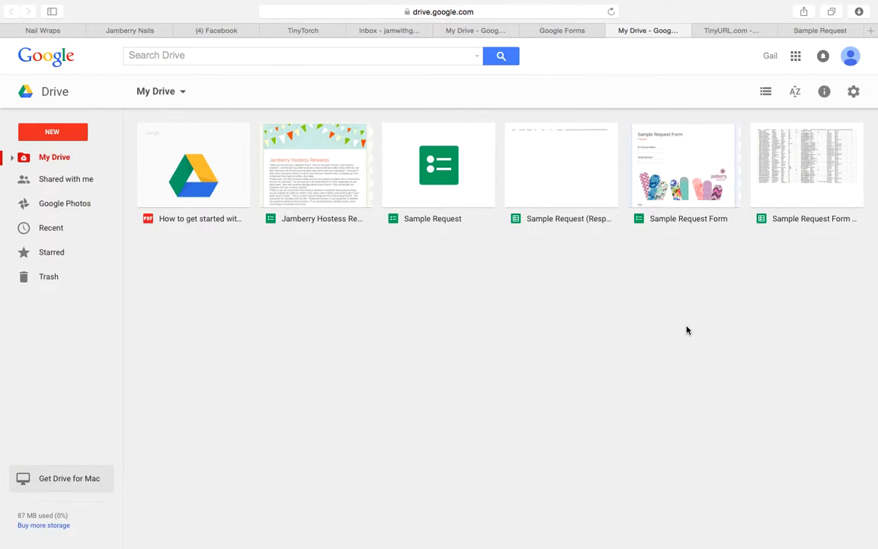
click(479, 170)
double_click(479, 169)
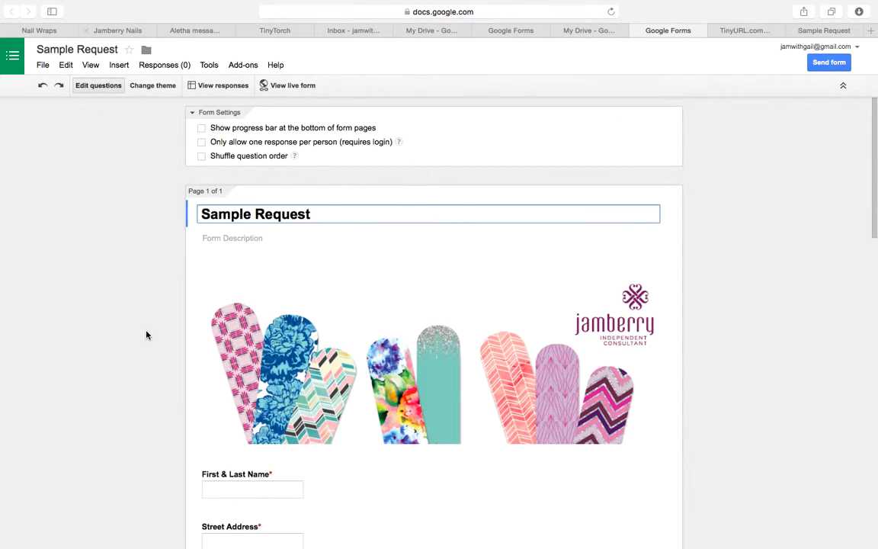
Return to the live Sample Request form and enter a test first and last name and a test street address
click(829, 31)
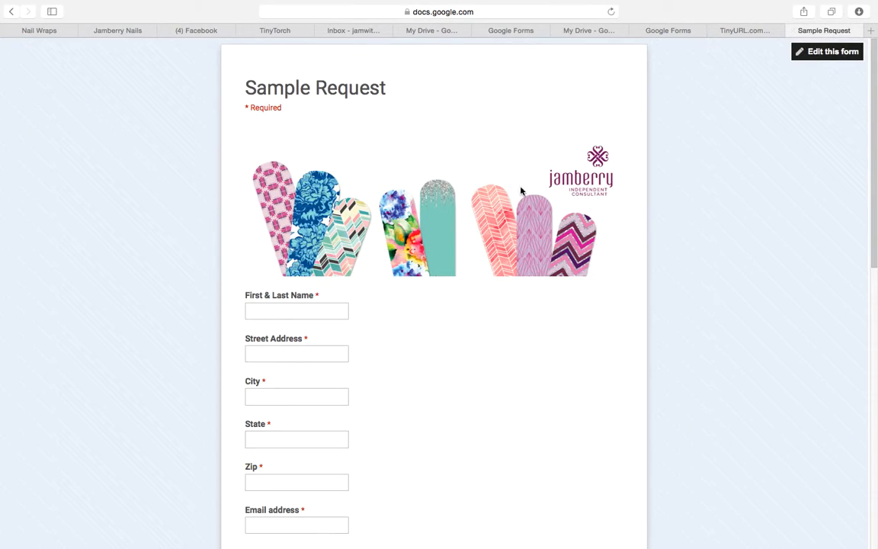
click(276, 307)
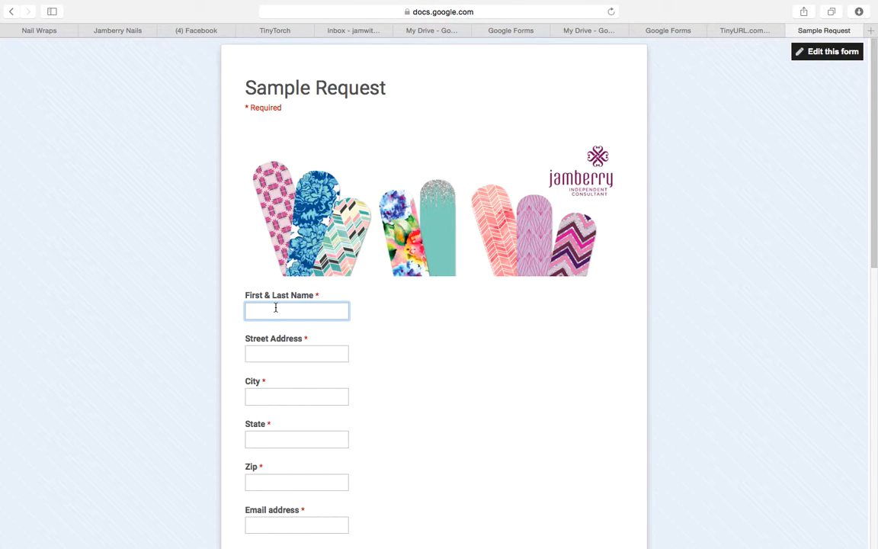
text(GGGGaaaa)
click(276, 353)
text(1223984837)
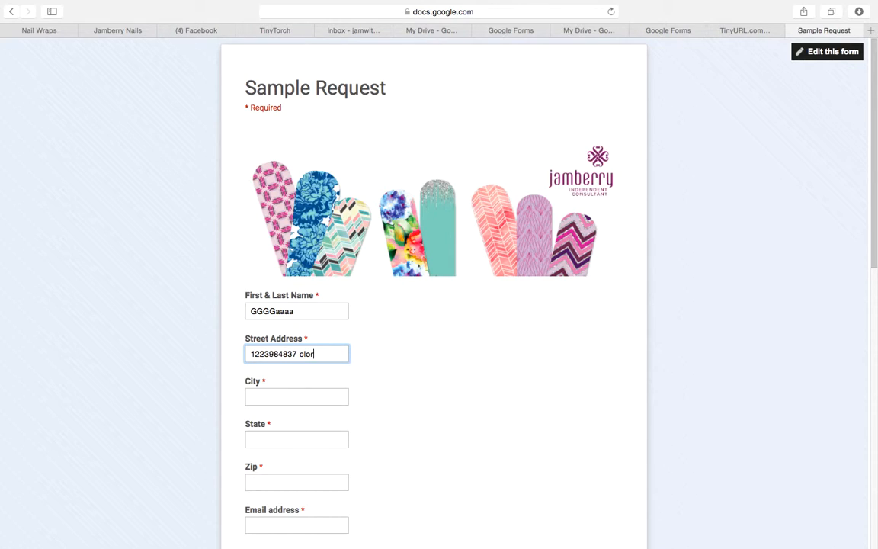
text( coliar dr)
Fill in the test city, state and zip code on the live form
click(273, 396)
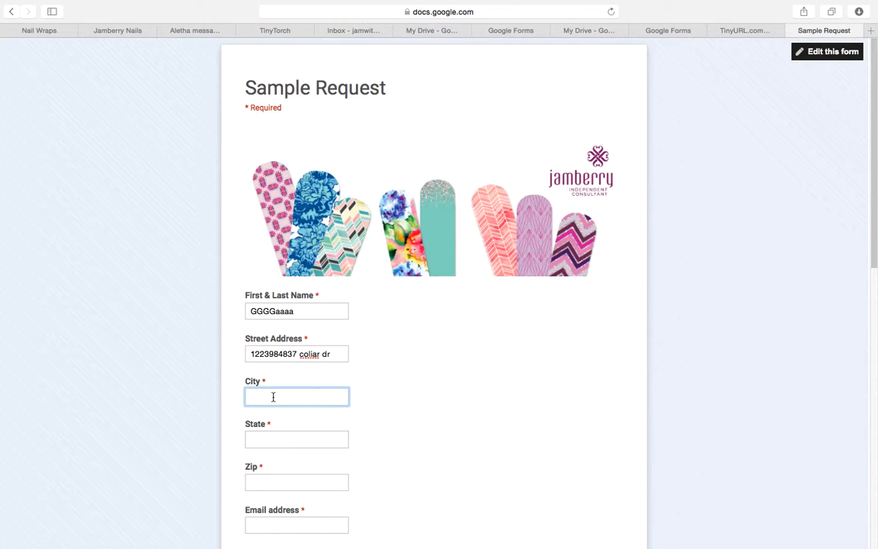
text(Ramaaan)
click(294, 439)
text(Ca)
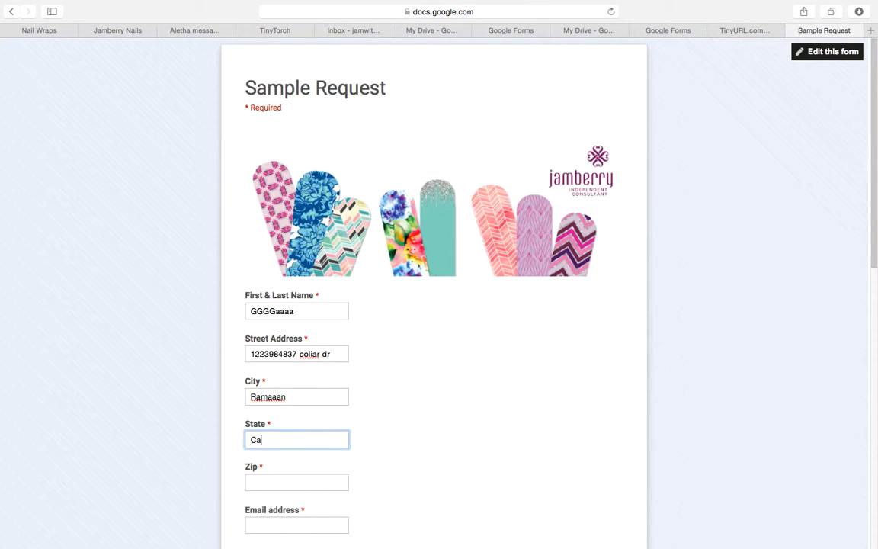
click(309, 483)
text(83947)
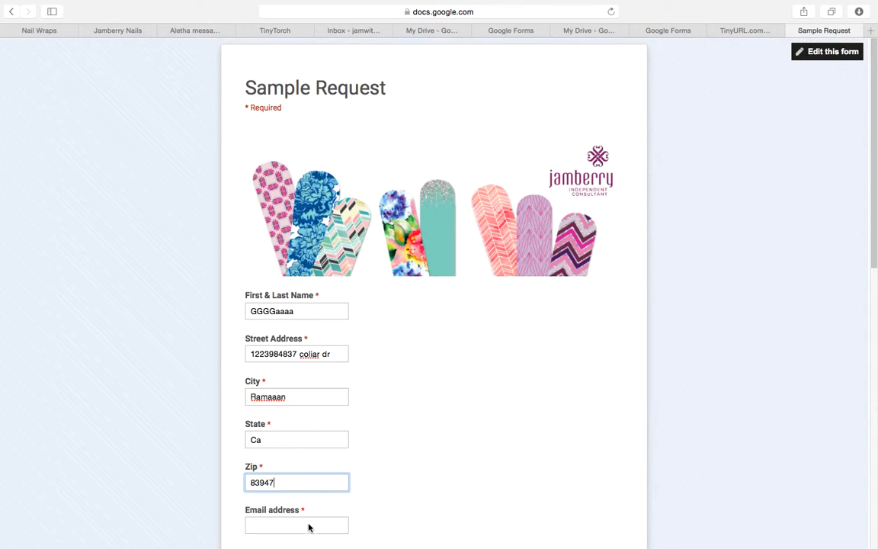
Enter a test email address and the name of the Facebook party hostess
scroll(308, 526, down, 4)
click(298, 386)
text(Hi@)
key(BackSpace)
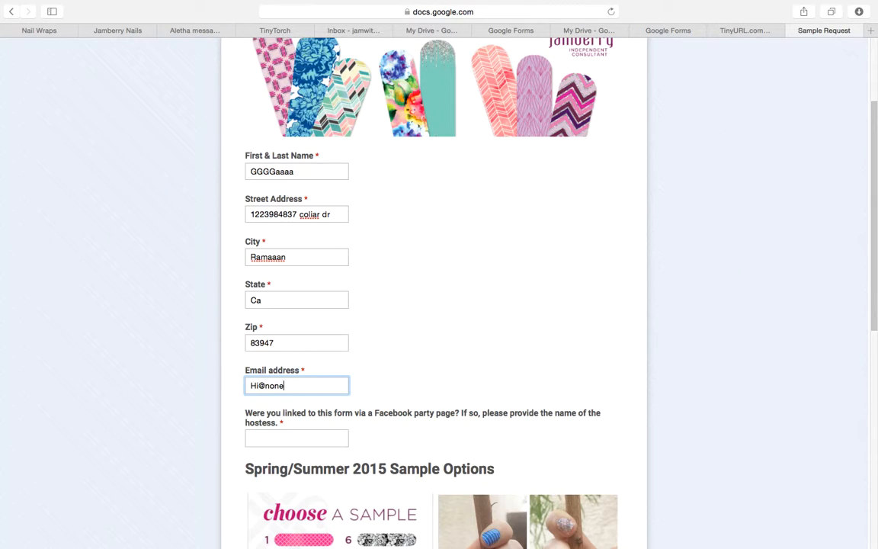
click(331, 434)
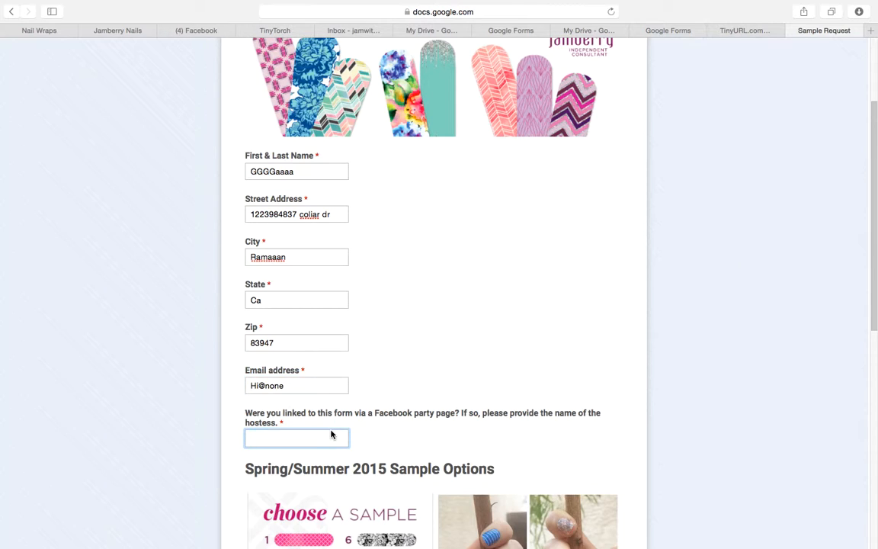
text(Lisa)
Request sample 3, answer "YES!" to hosting a party and "Sign me up!" to joining the team, and submit the form
scroll(311, 379, down, 5)
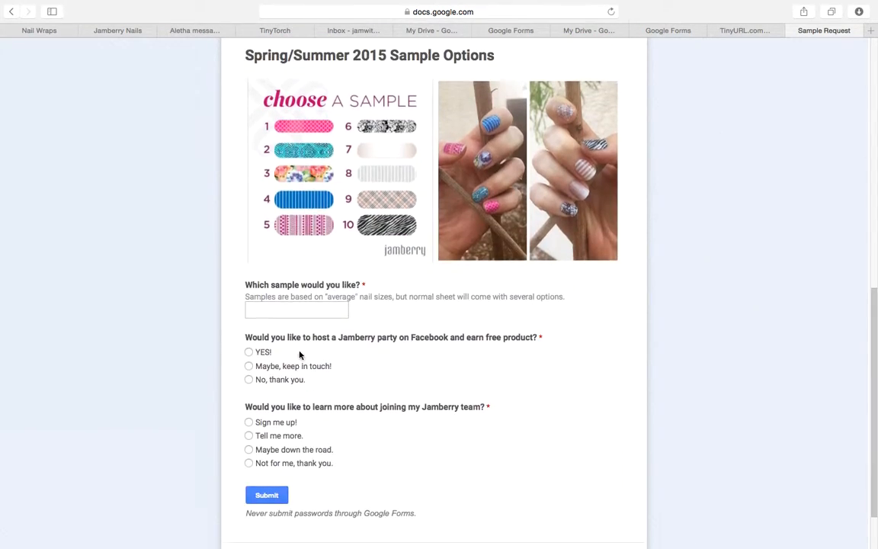
click(300, 308)
text(3)
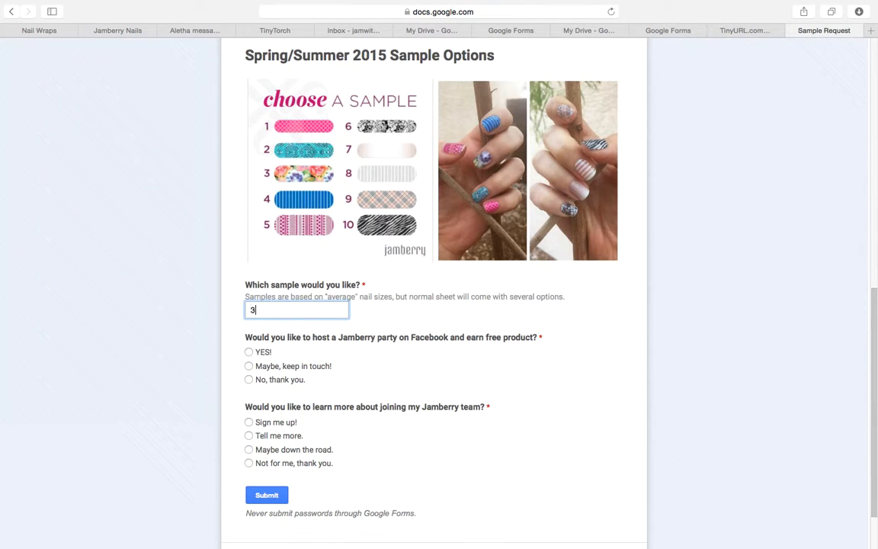
scroll(168, 299, down, 2)
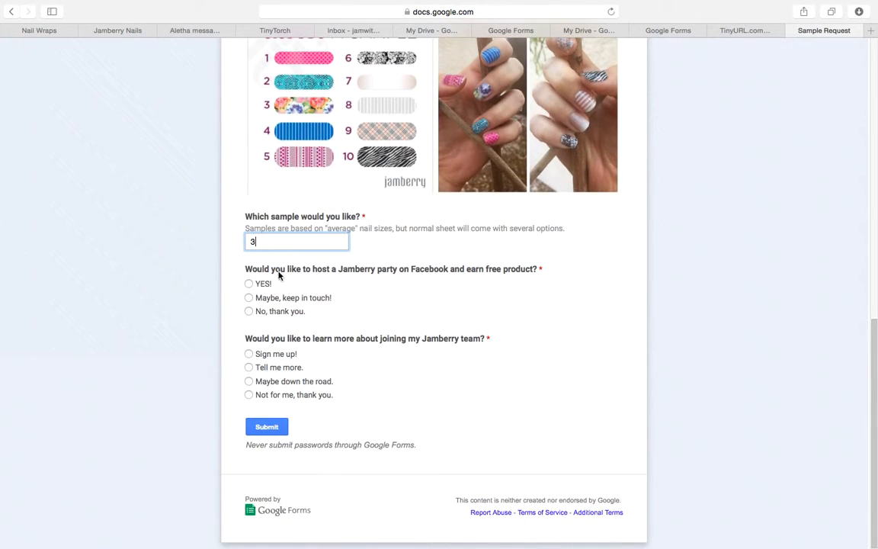
click(249, 285)
click(249, 354)
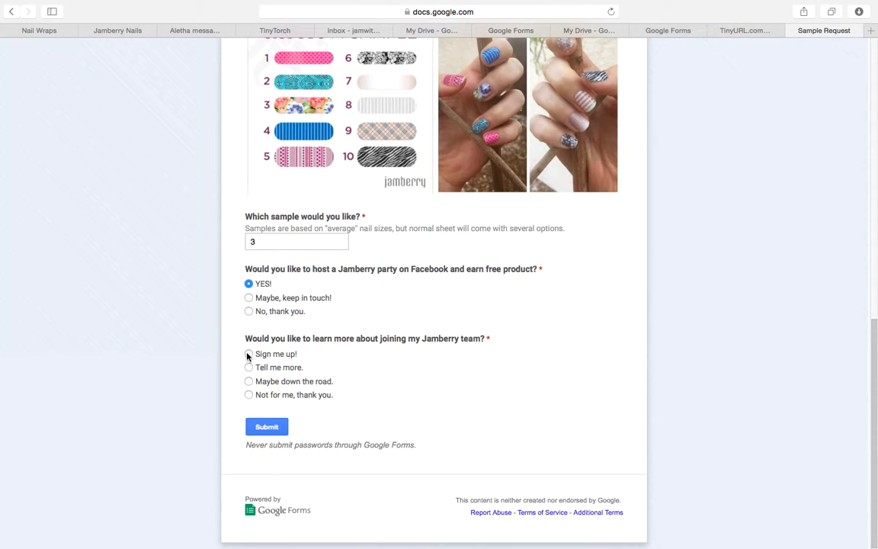
click(255, 425)
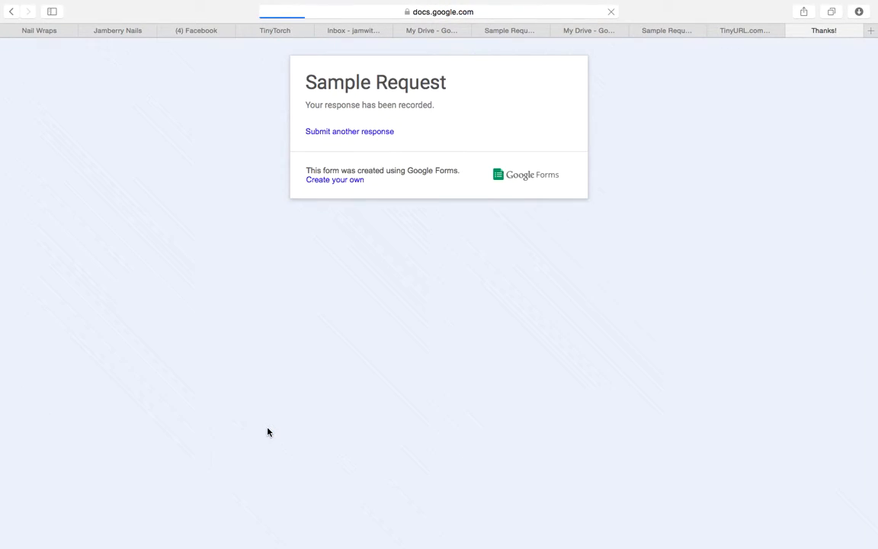
Reopen the Sample Request form from My Drive and open its responses spreadsheet
click(792, 32)
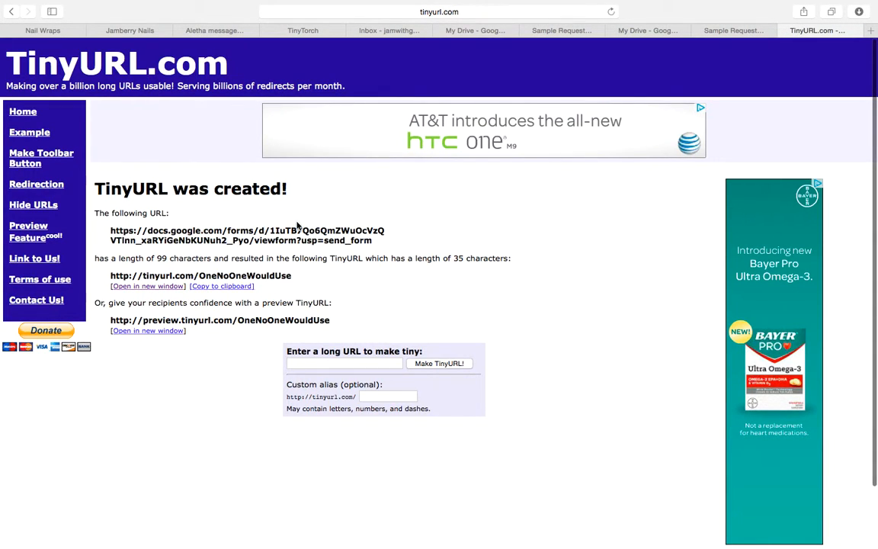
click(644, 31)
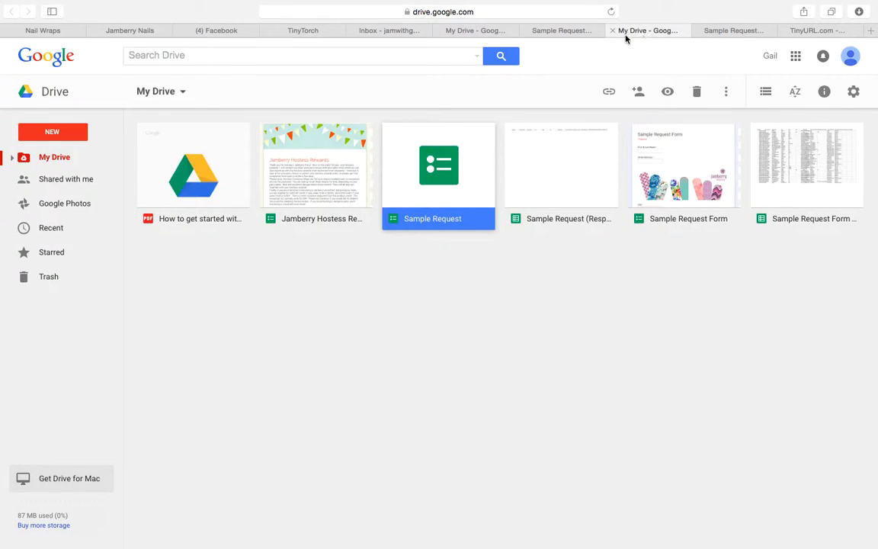
double_click(412, 155)
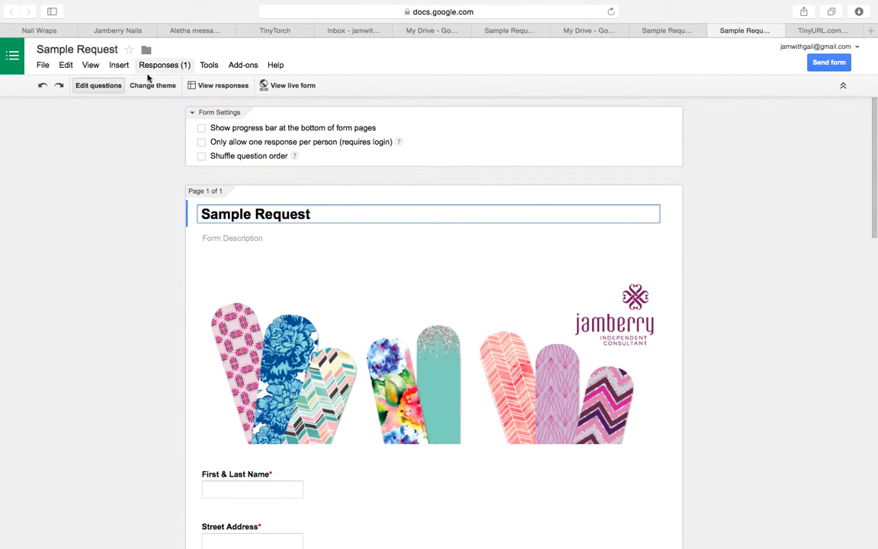
click(169, 66)
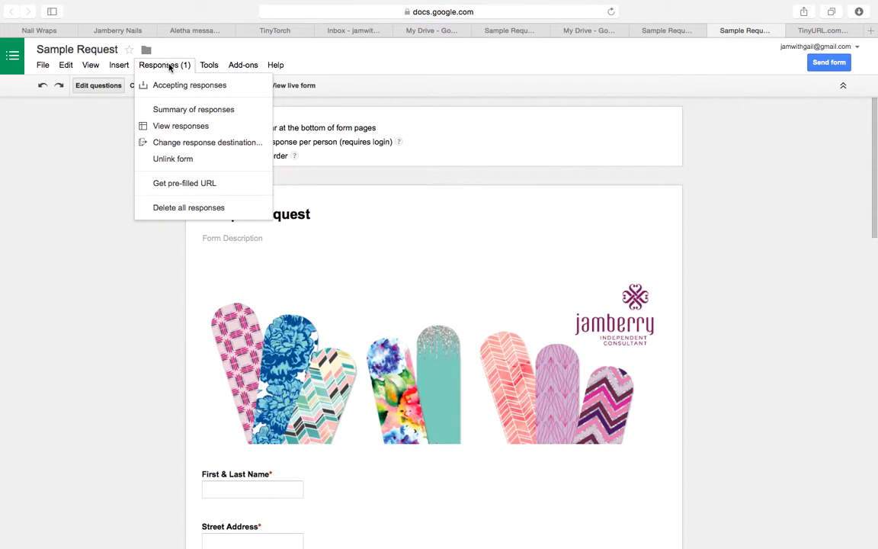
click(183, 129)
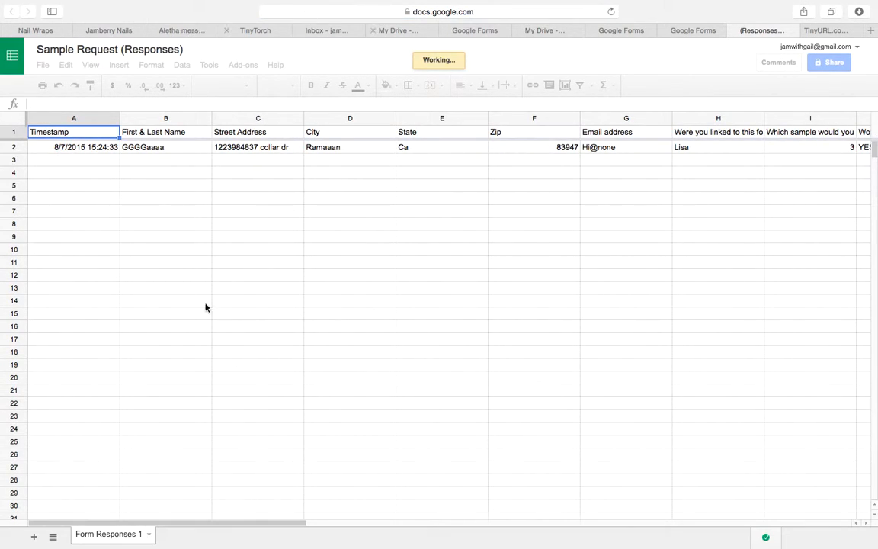
Look across all columns of the submitted test response in the Sample Request (Responses) sheet
scroll(564, 168, right, 5)
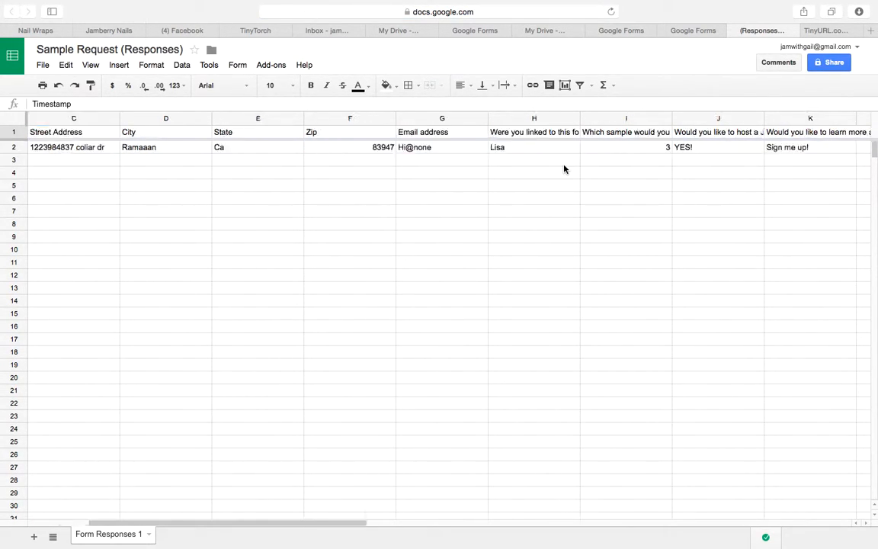
scroll(564, 169, left, 1)
scroll(565, 168, left, 4)
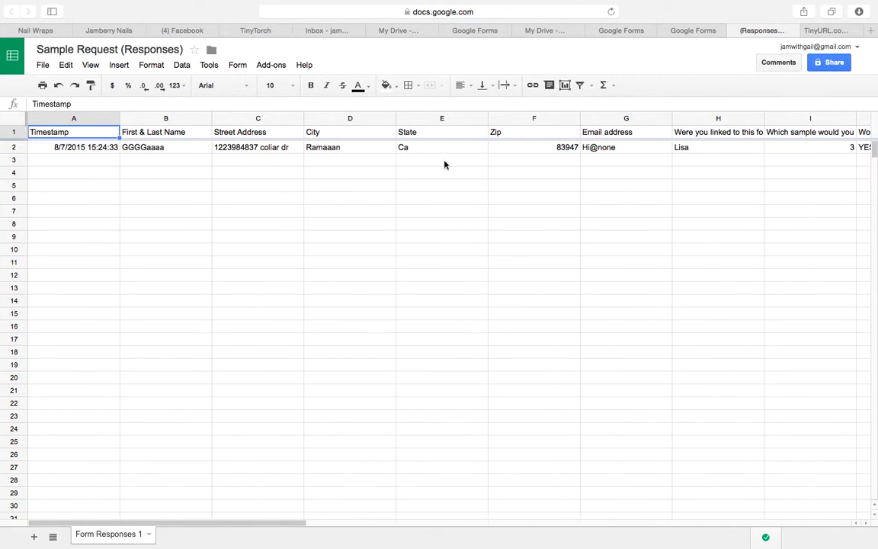
scroll(531, 251, right, 10)
scroll(531, 251, left, 10)
Look through the questions in the form editor and review how the form, My Drive and the responses sheet relate
click(693, 30)
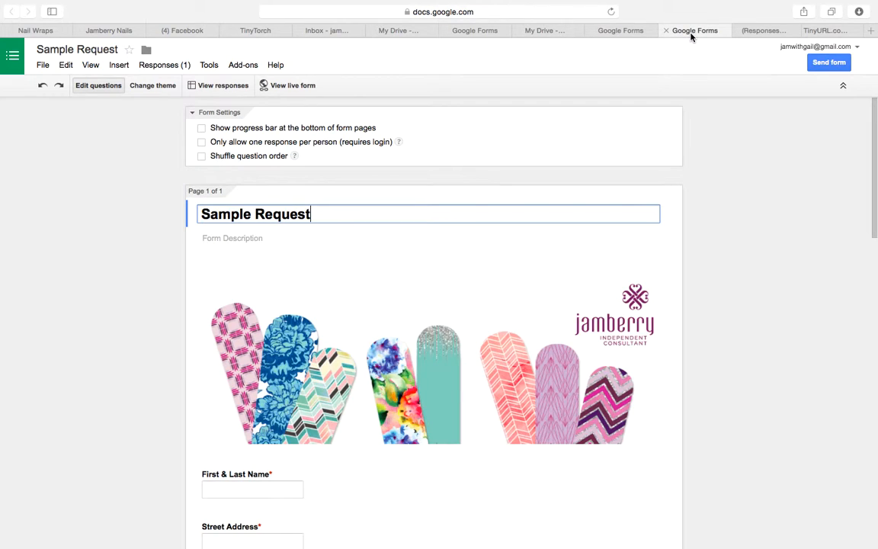
scroll(480, 329, down, 15)
scroll(481, 327, up, 15)
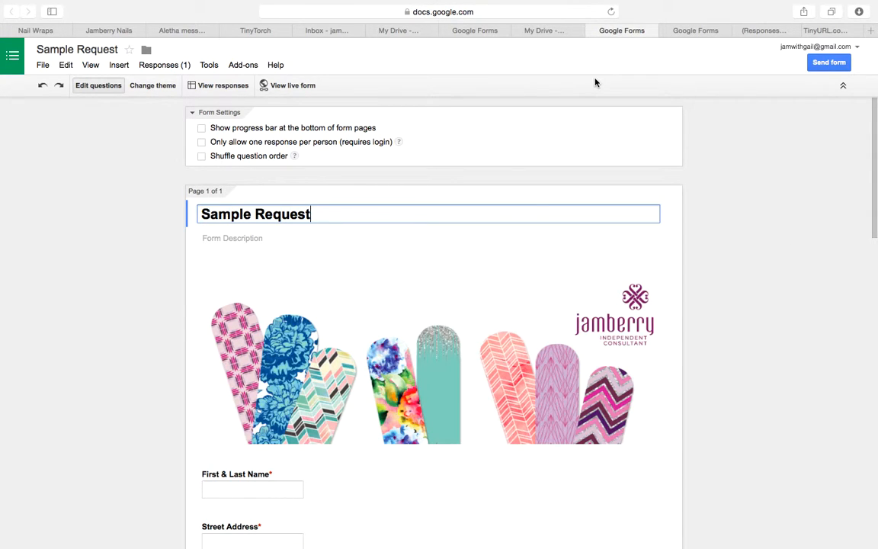
click(546, 33)
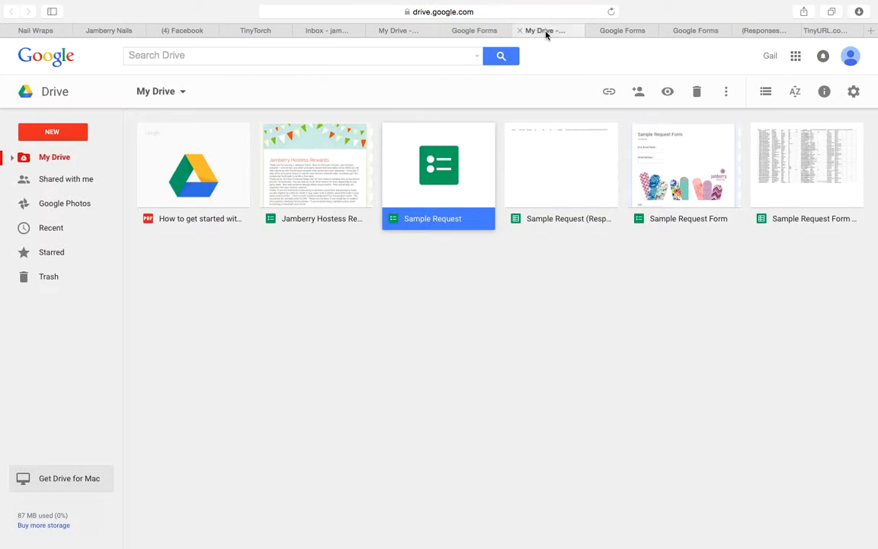
click(685, 34)
click(757, 30)
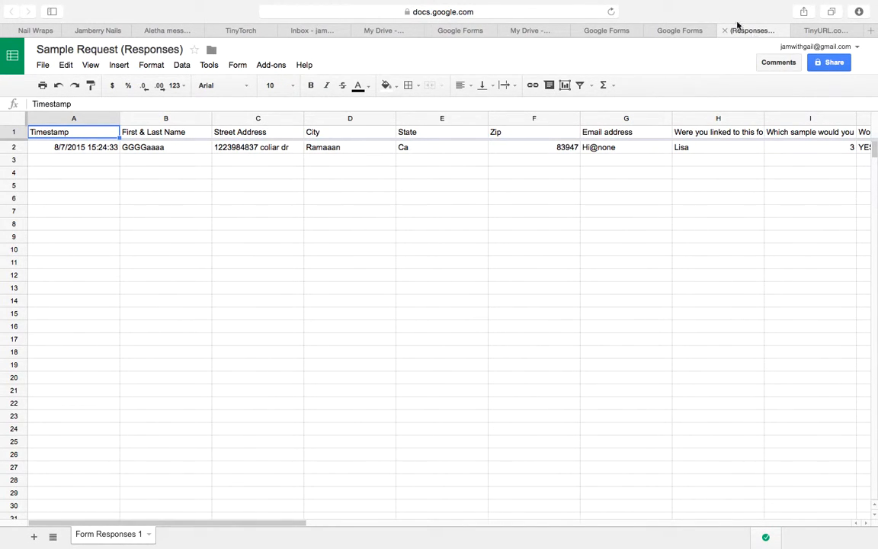
click(671, 31)
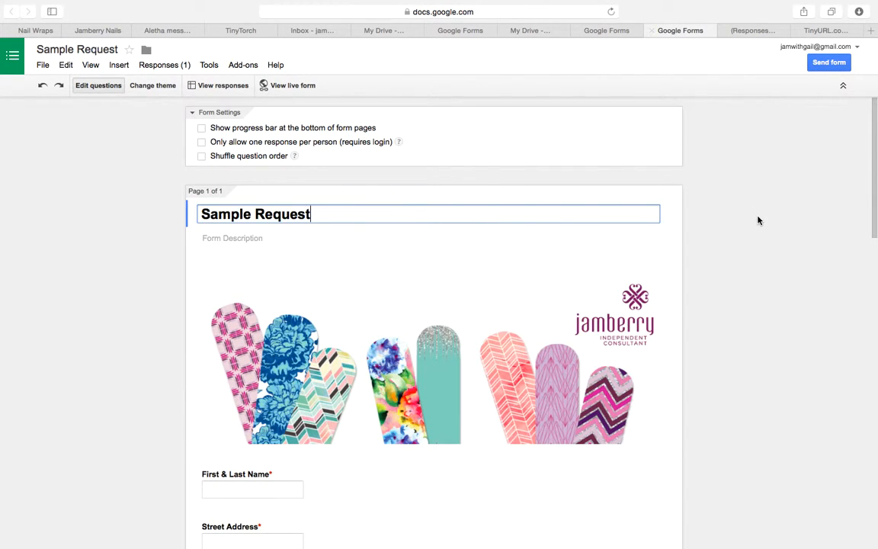
Open the form's theme choices and try the At the Fair and Beach Evening themes on the Sample Request form
scroll(758, 221, down, 1)
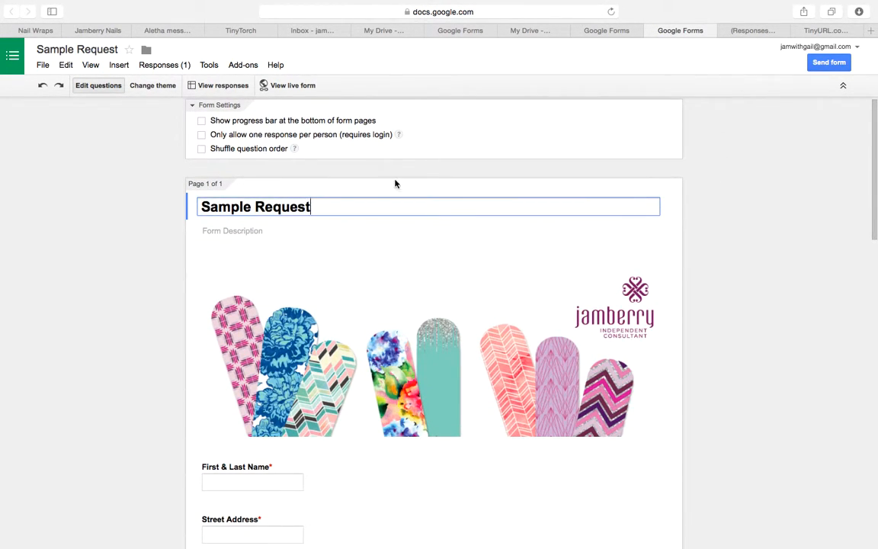
click(159, 87)
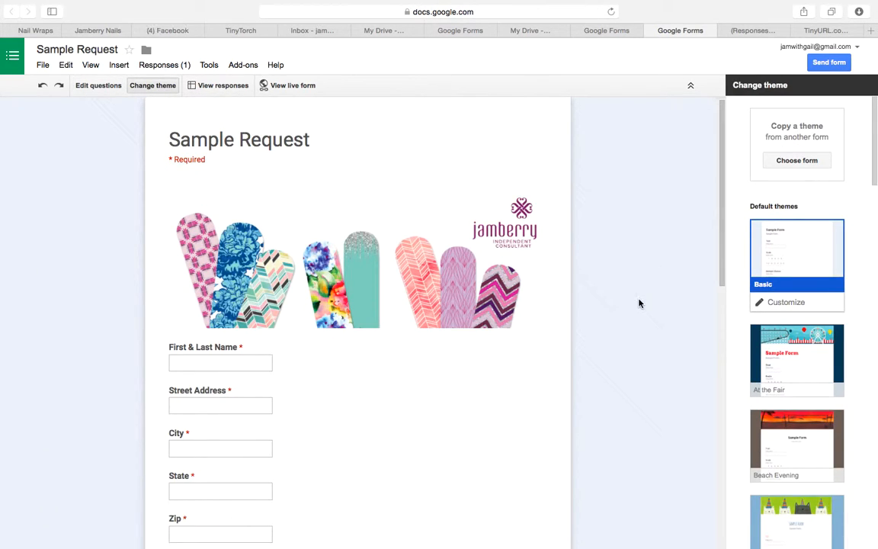
click(813, 336)
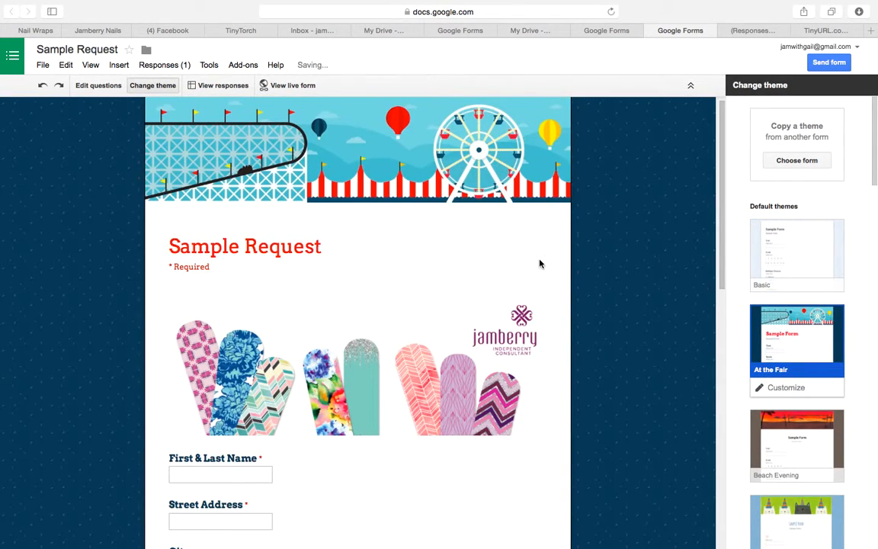
scroll(832, 366, down, 1)
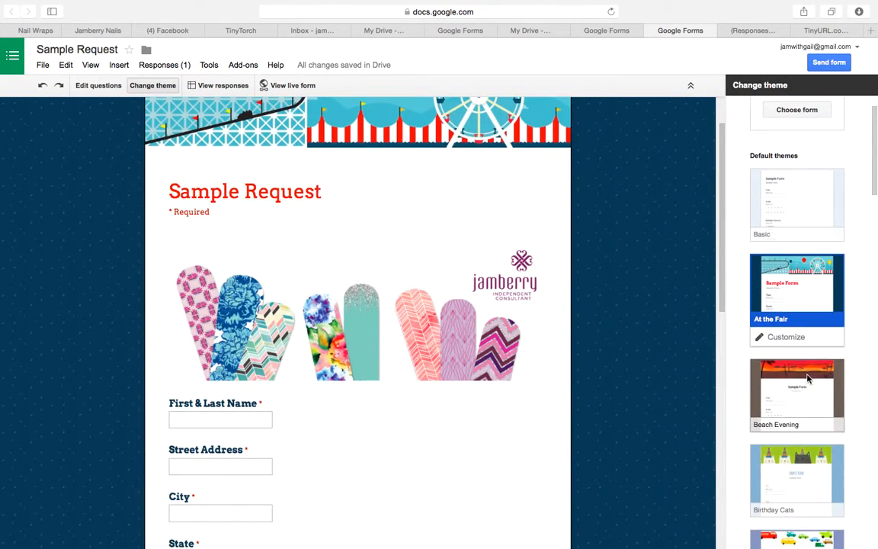
click(797, 374)
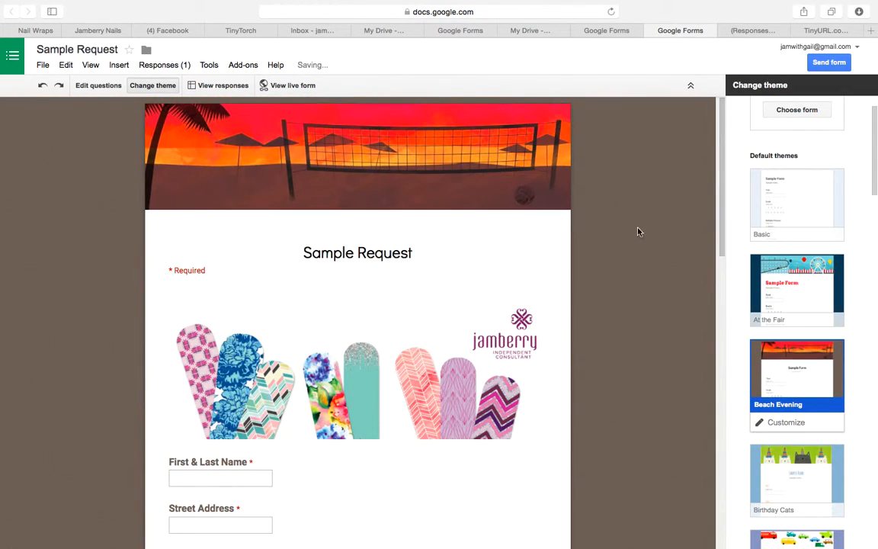
Try the Library theme on the Sample Request form
scroll(629, 211, down, 3)
scroll(827, 404, down, 5)
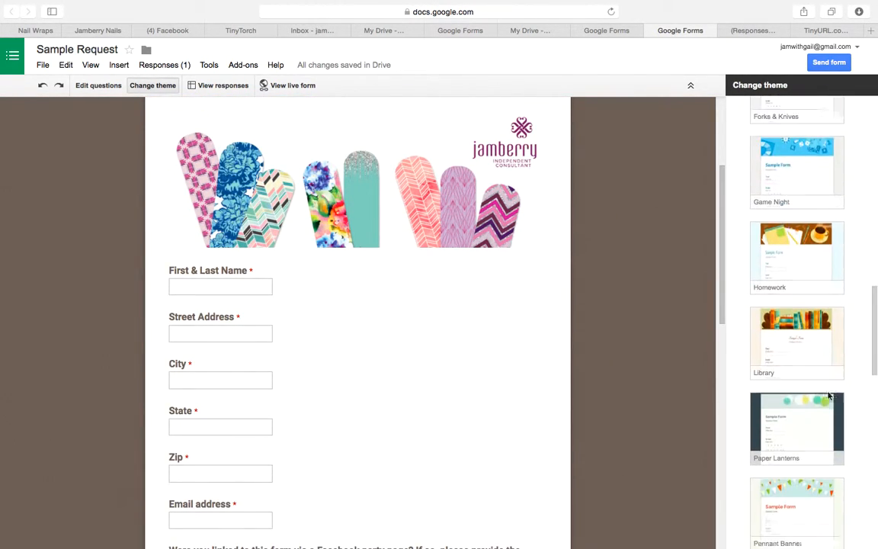
click(816, 270)
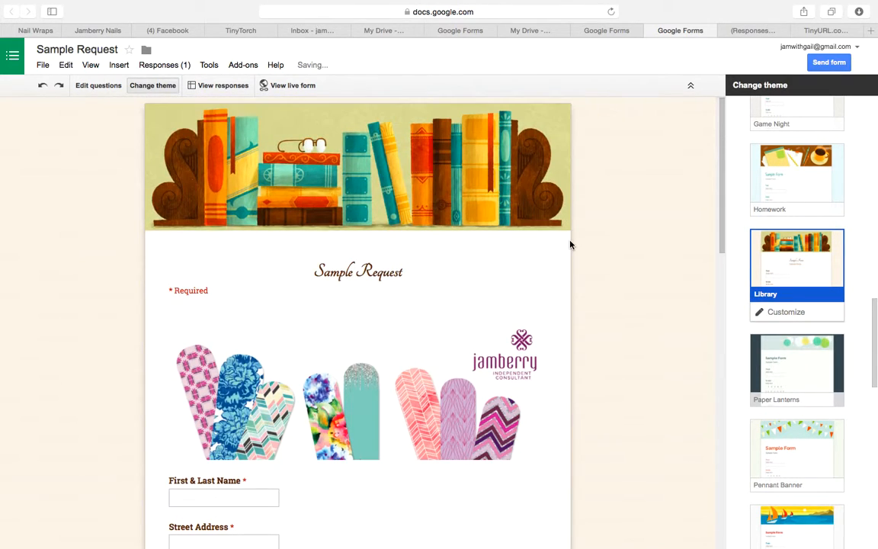
Look over the form in its current theme and switch it to the Sailing theme
scroll(570, 244, down, 5)
scroll(535, 227, up, 3)
scroll(300, 174, up, 3)
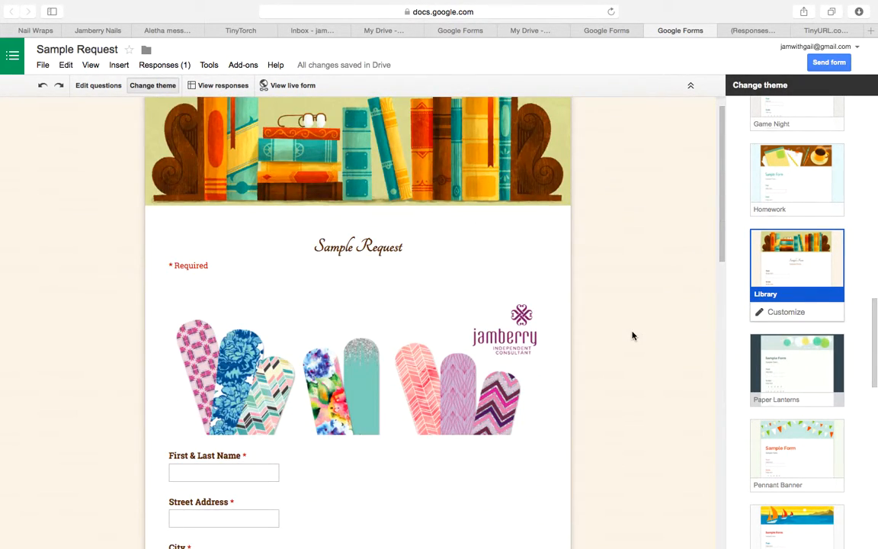
scroll(632, 336, down, 6)
scroll(632, 336, up, 6)
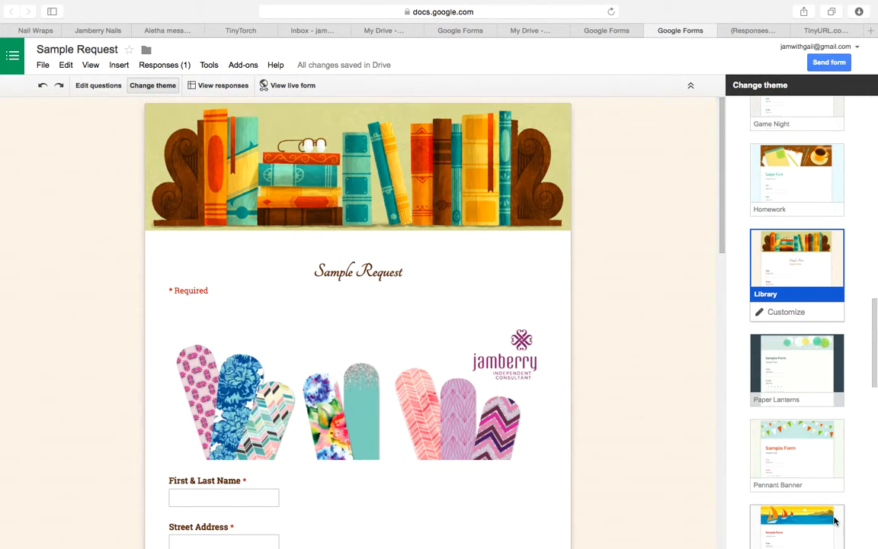
scroll(759, 473, down, 1)
click(797, 496)
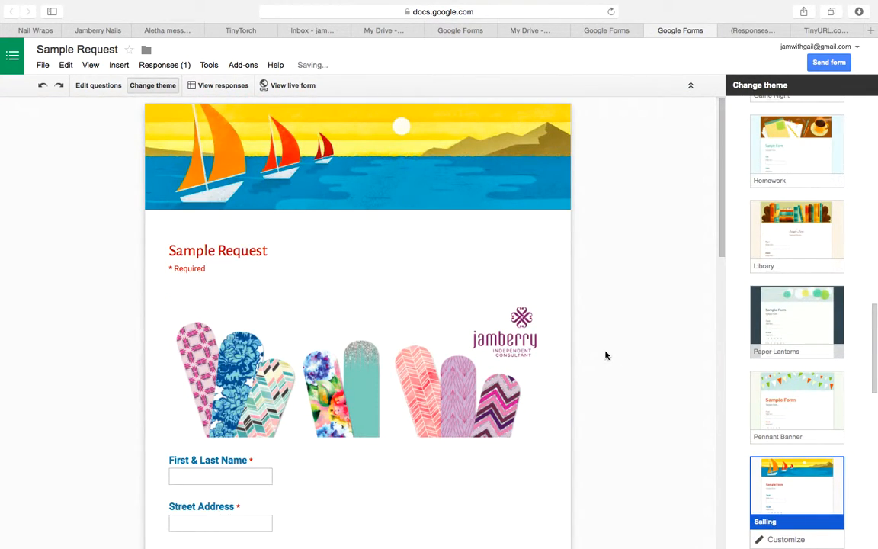